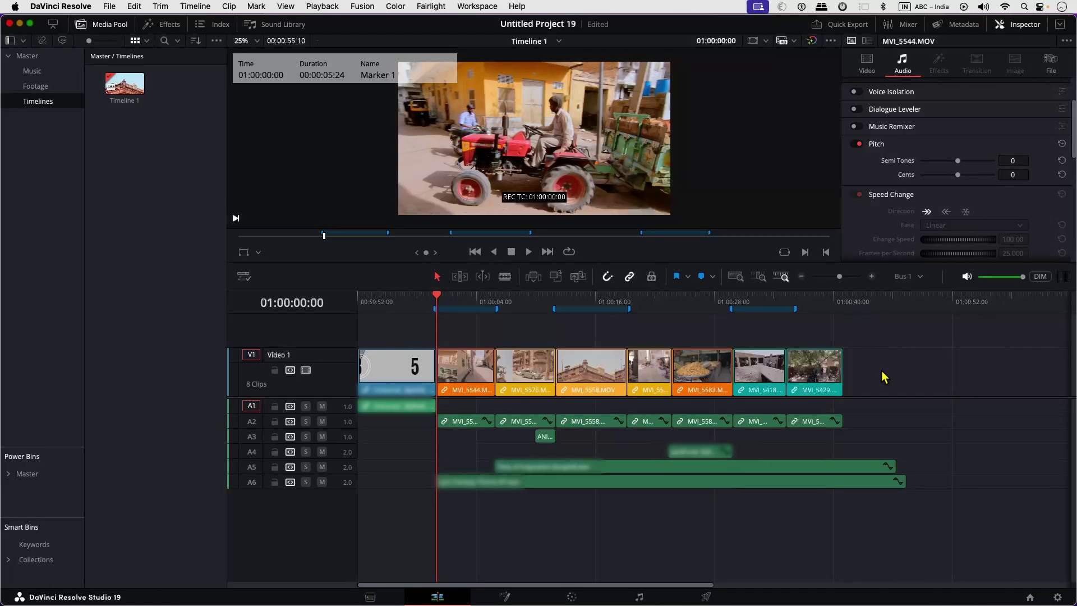
Deselect the timeline clip and select Timeline 1 in the media pool.
click(884, 377)
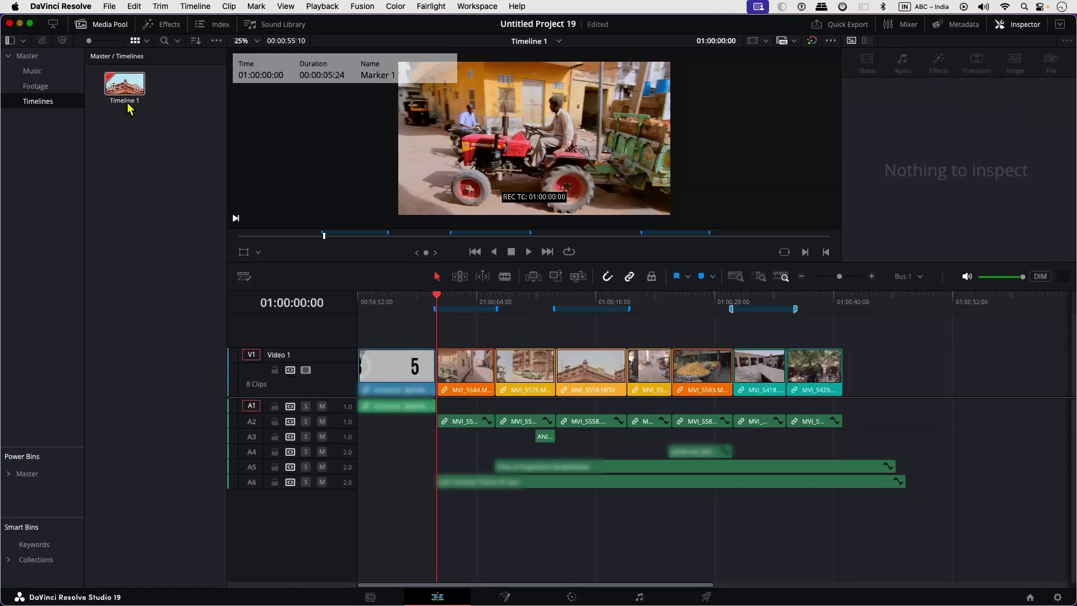
click(128, 108)
click(109, 7)
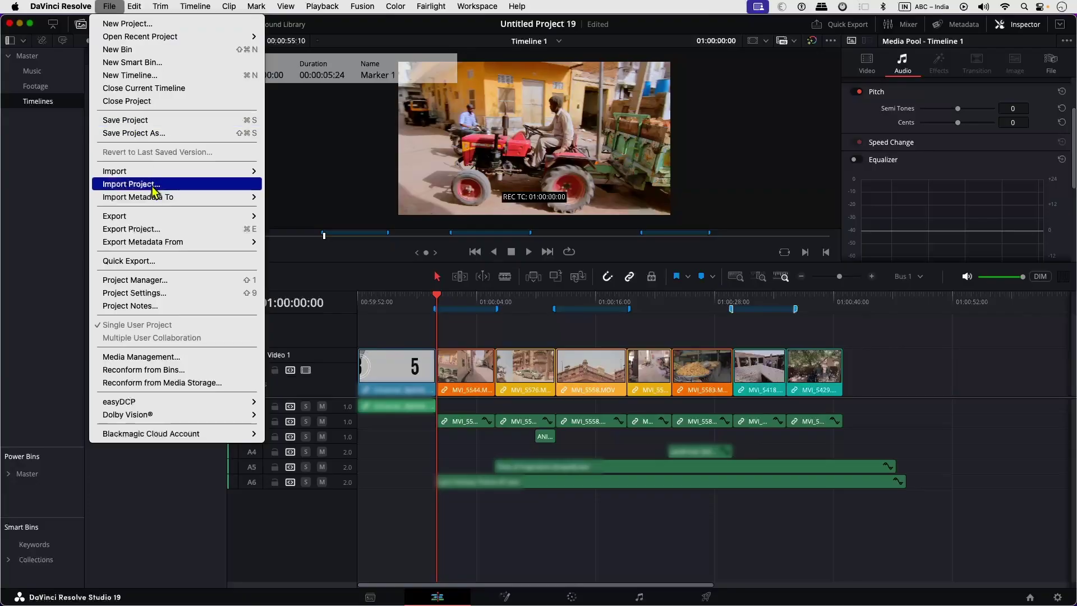
mouse_move(247, 216)
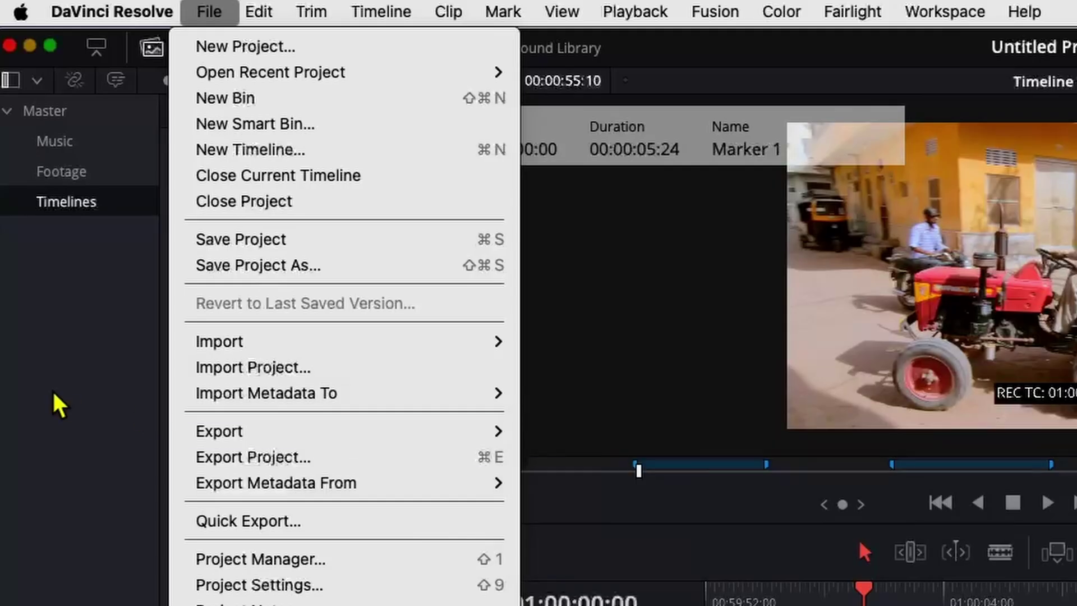
click(62, 402)
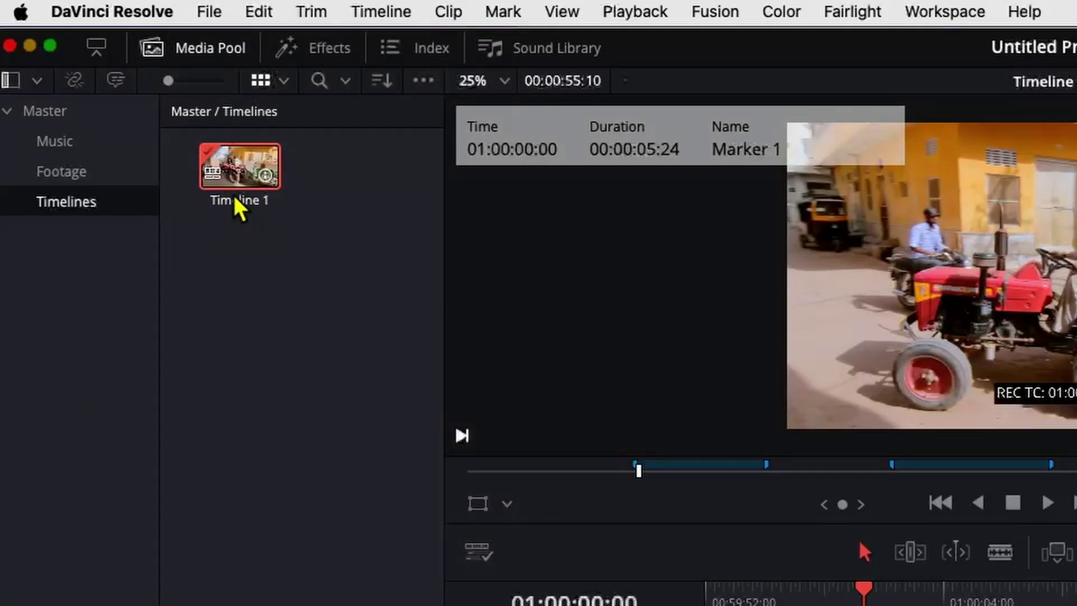
Export Timeline 1 in EDL Files (*.edl) format as Timeline 1.edl.
right_click(232, 167)
mouse_move(366, 184)
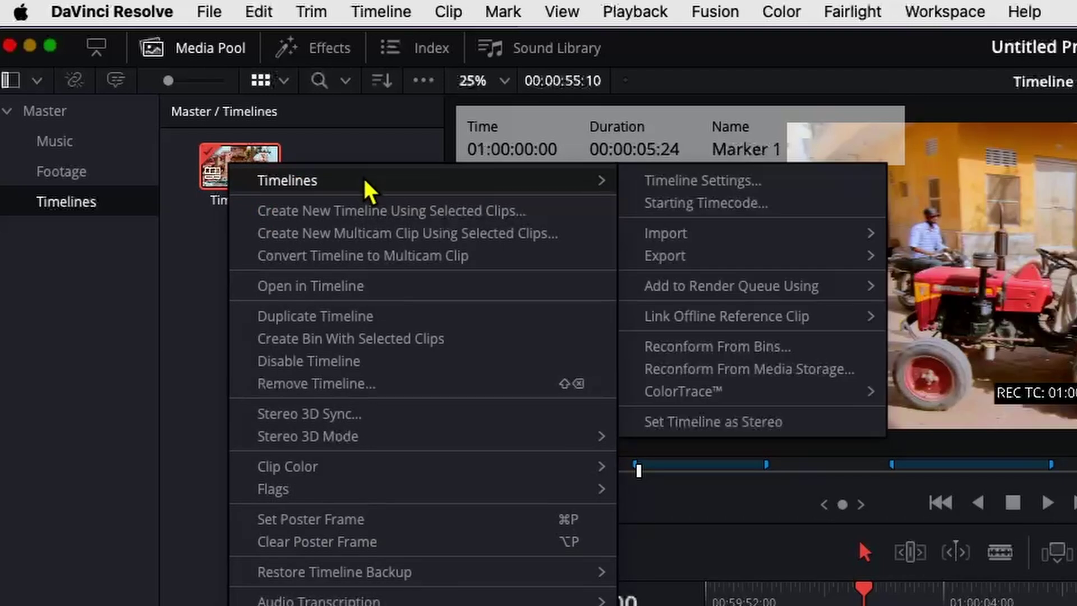
mouse_move(723, 260)
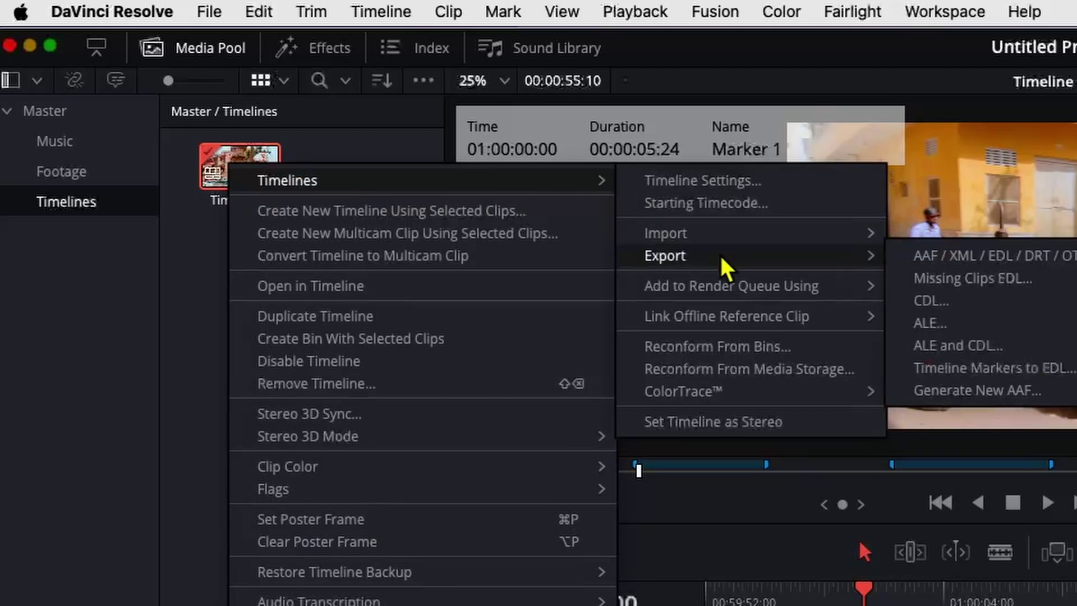
click(945, 258)
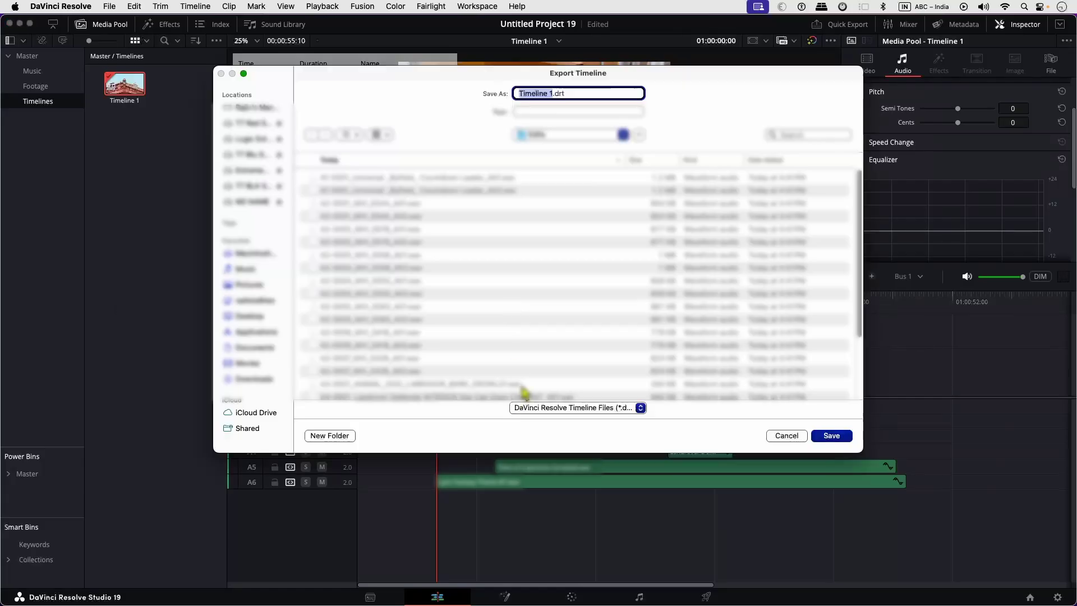
click(583, 408)
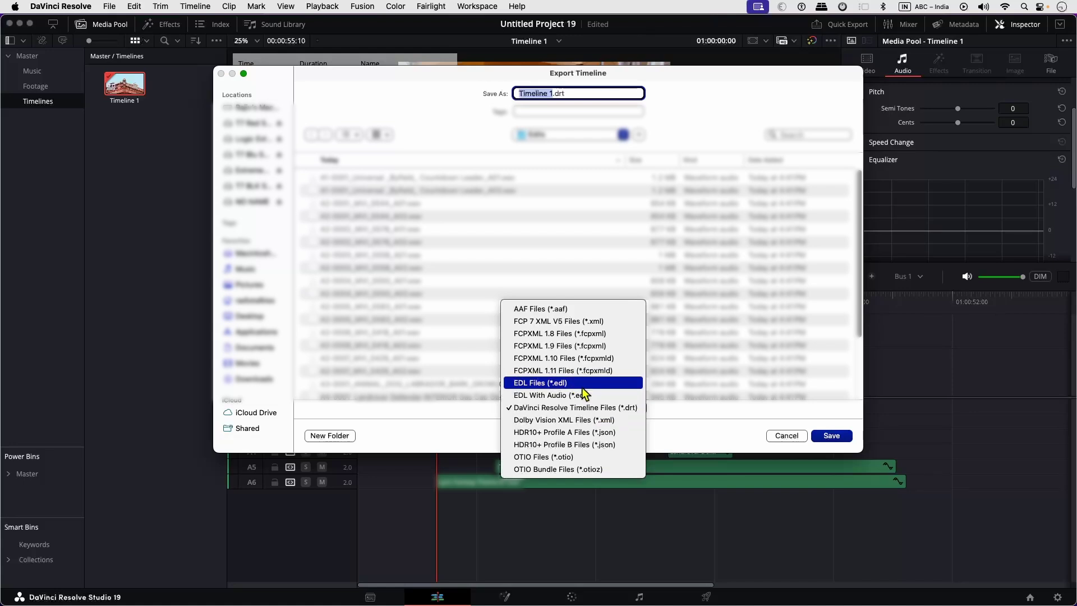
click(582, 385)
click(835, 437)
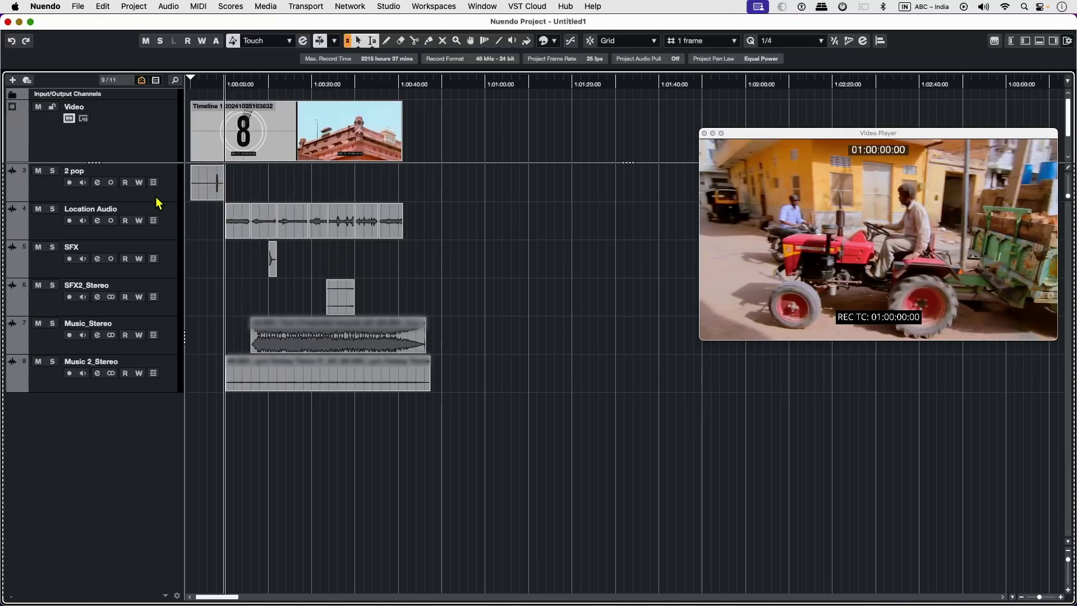
With the 2 pop track selected, import Timeline 1.edl as a CMX3600 EDL.
click(158, 195)
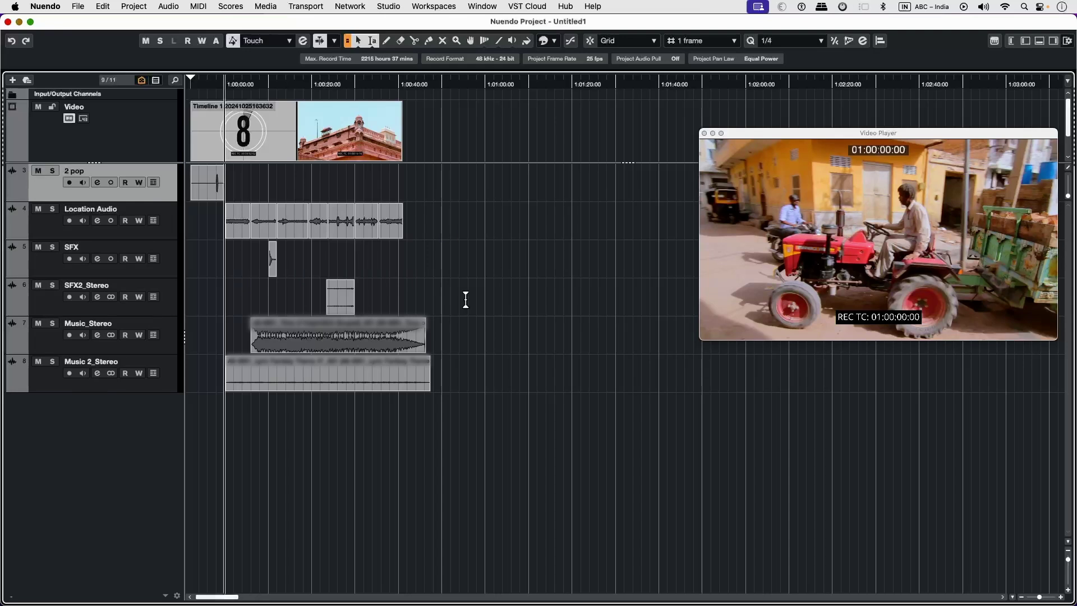
click(78, 6)
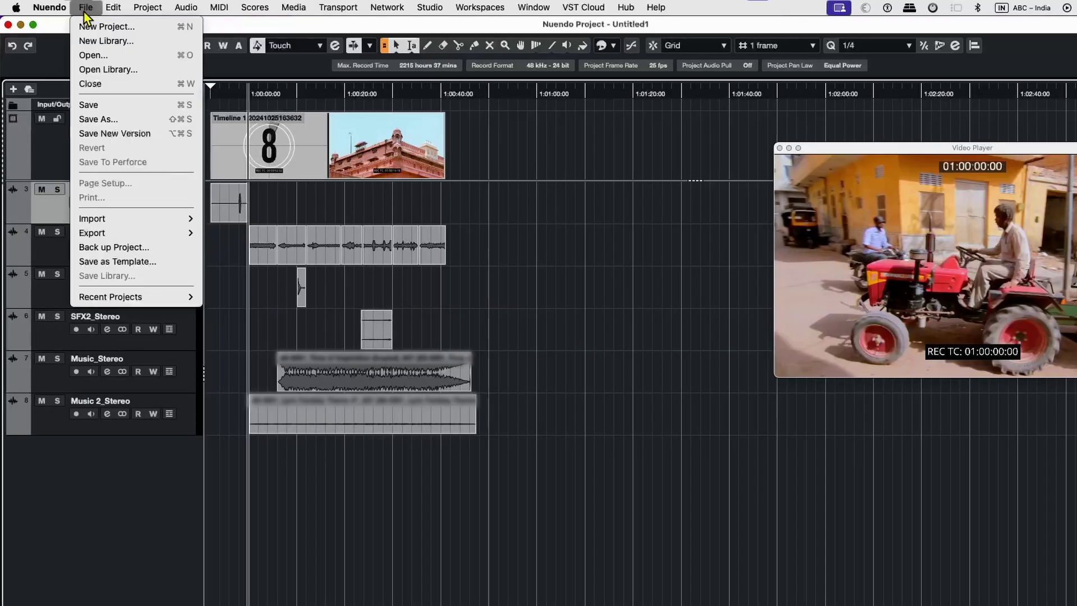
mouse_move(126, 204)
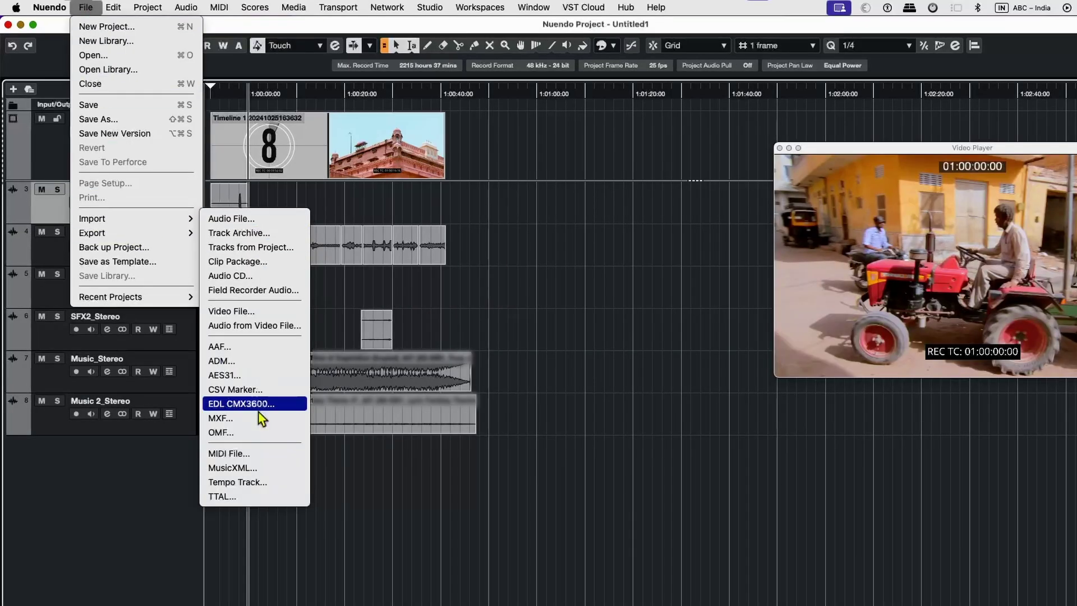
click(247, 405)
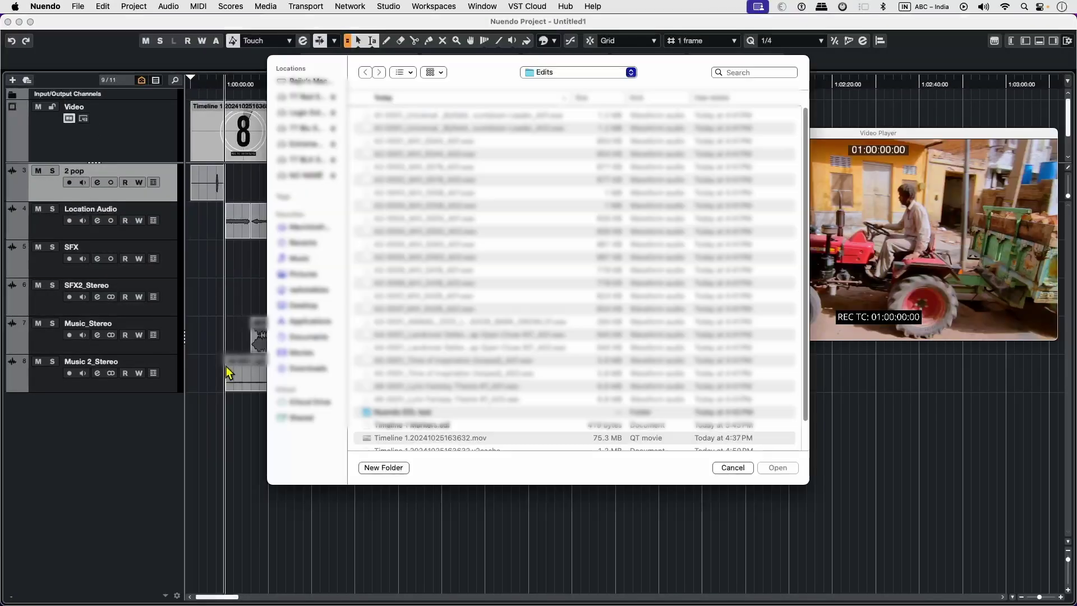
scroll(474, 398, down, 3)
click(419, 443)
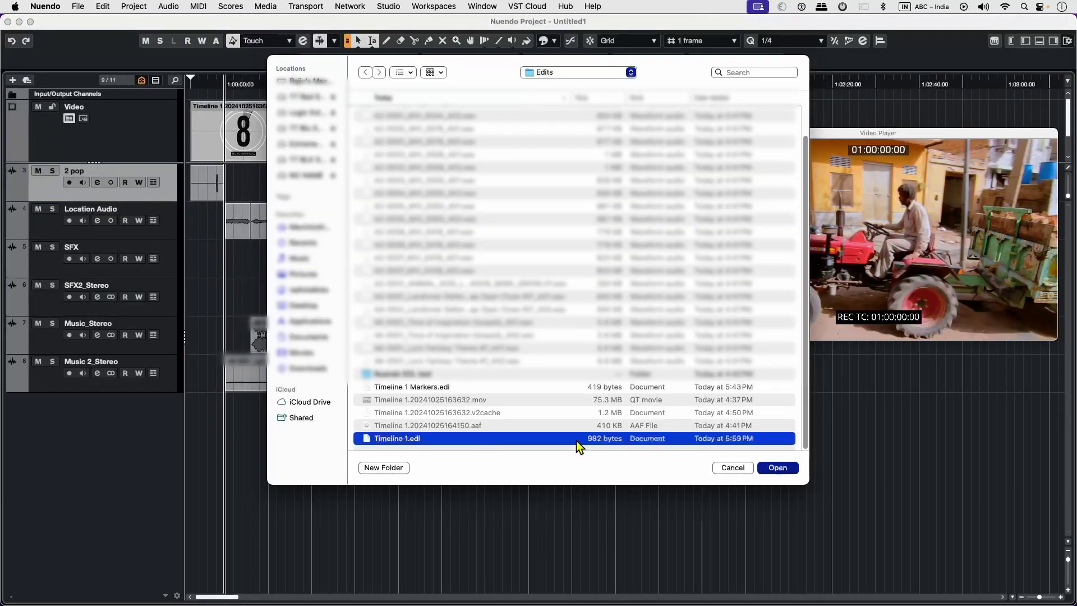
Import all tracks with video and audio as cycle markers, keeping the project range.
click(779, 467)
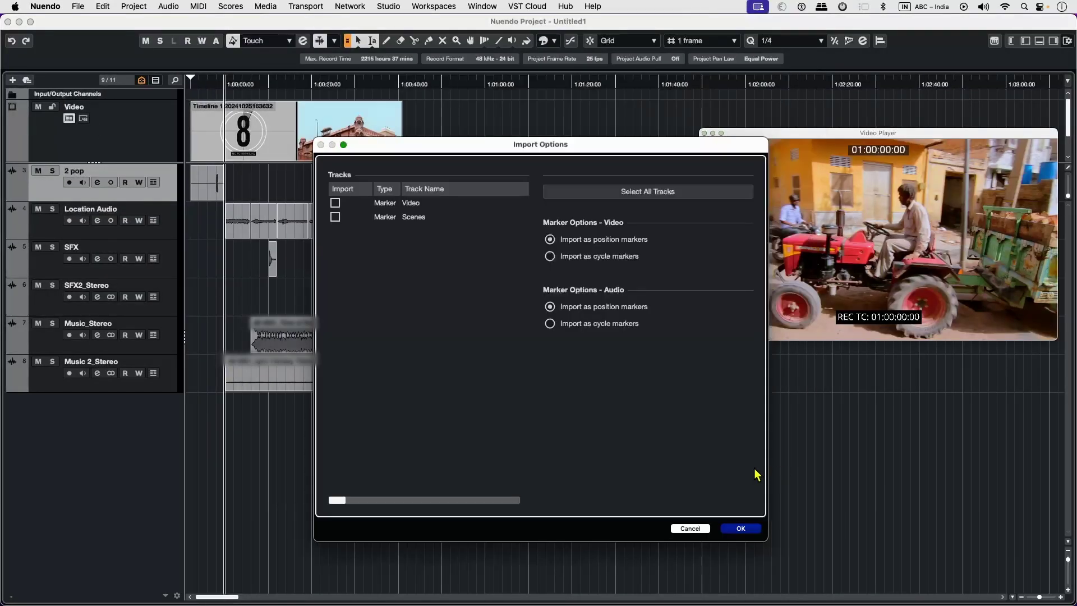
click(551, 256)
click(564, 328)
click(638, 192)
click(741, 529)
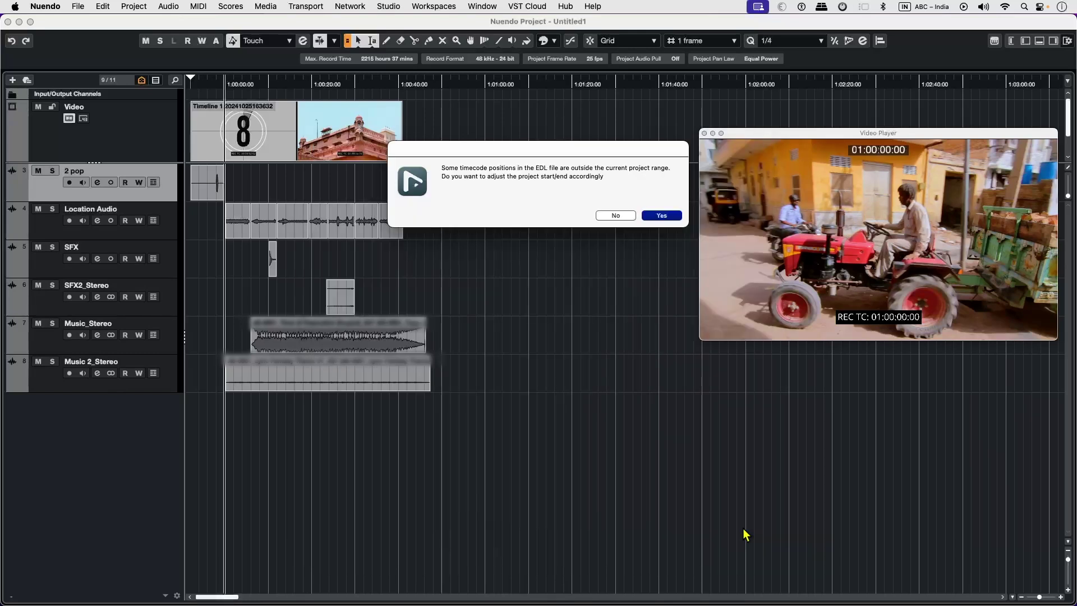
click(614, 216)
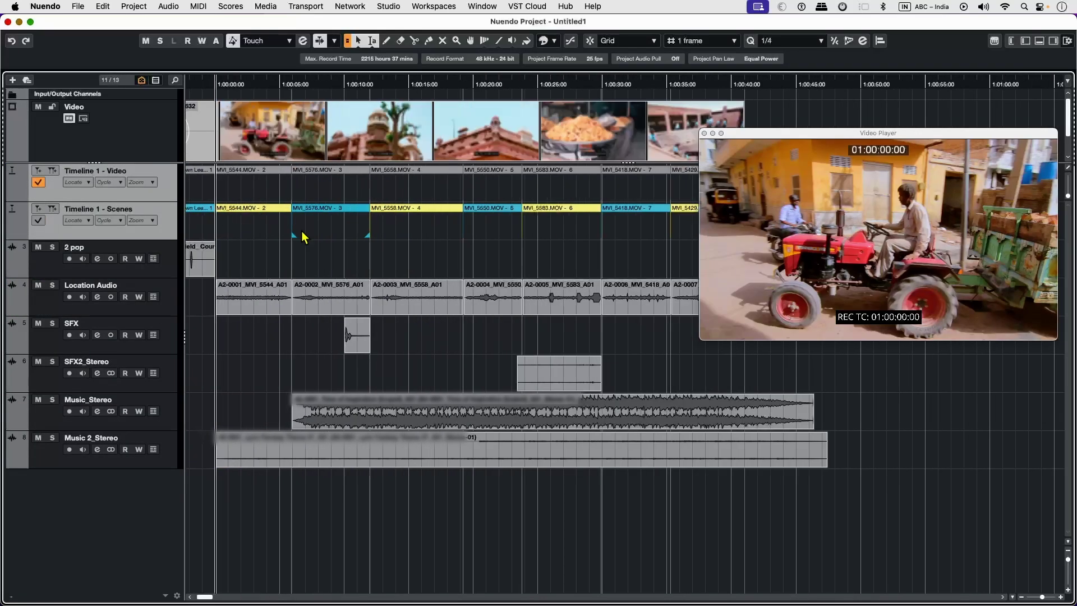
Jump to the MVI_5583.MOV scene and set the playback position to 01:00:23:19.
scroll(289, 202, up, 10)
click(147, 220)
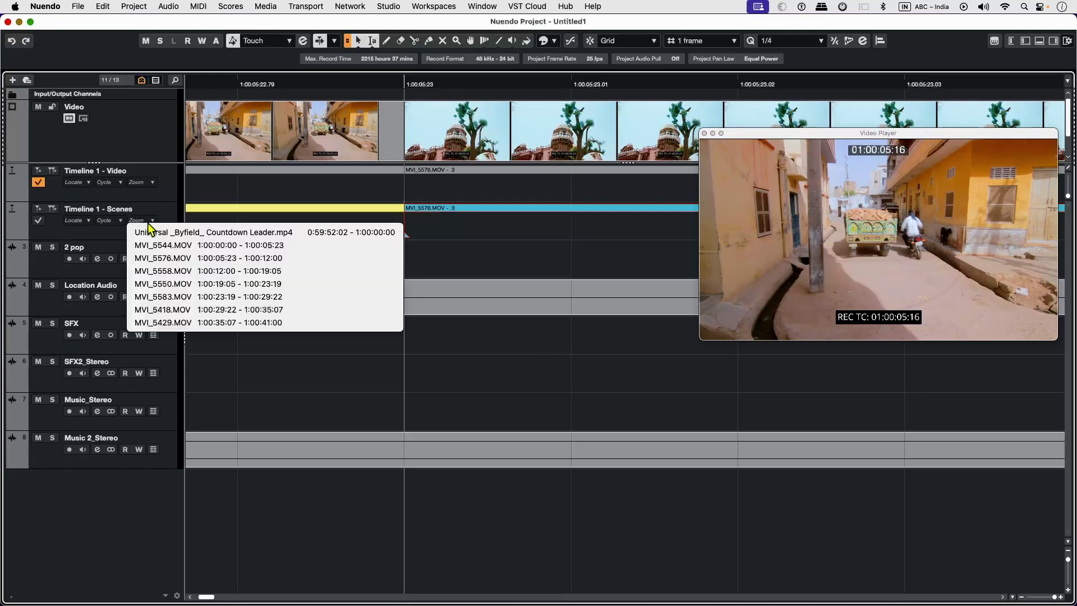
click(179, 298)
drag(356, 84, 499, 84)
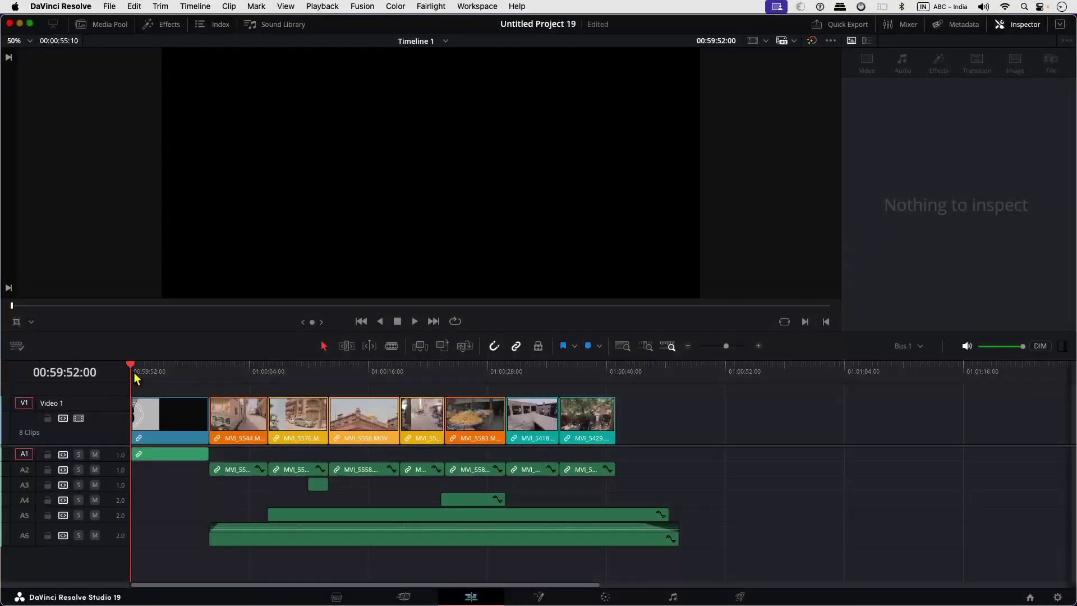
Add a duration marker spanning the first countdown clip at the timeline start.
drag(142, 379, 209, 381)
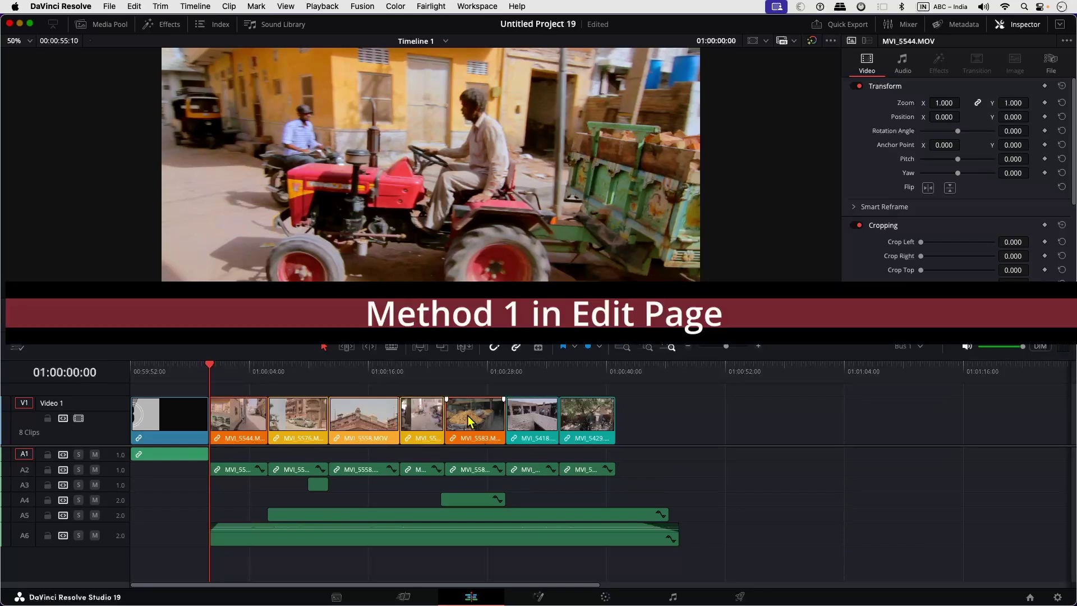
click(132, 374)
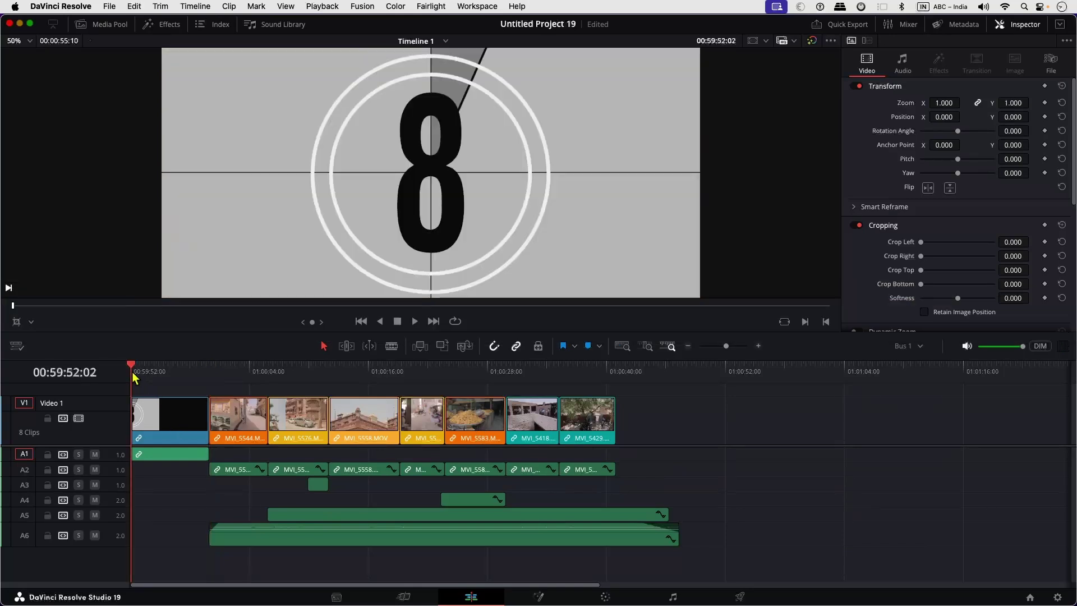
click(180, 372)
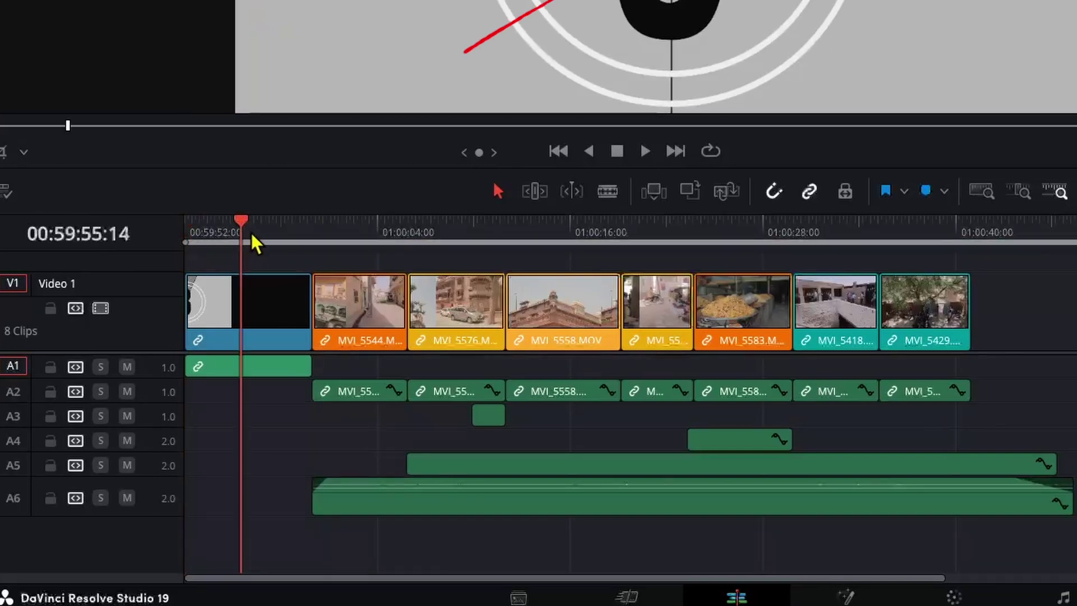
click(305, 237)
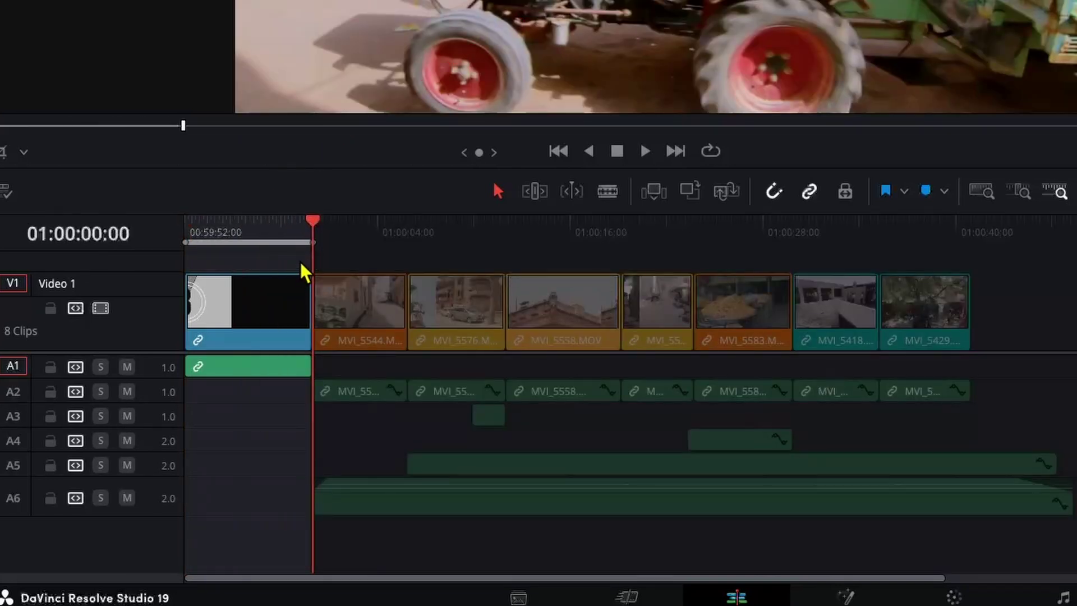
right_click(274, 243)
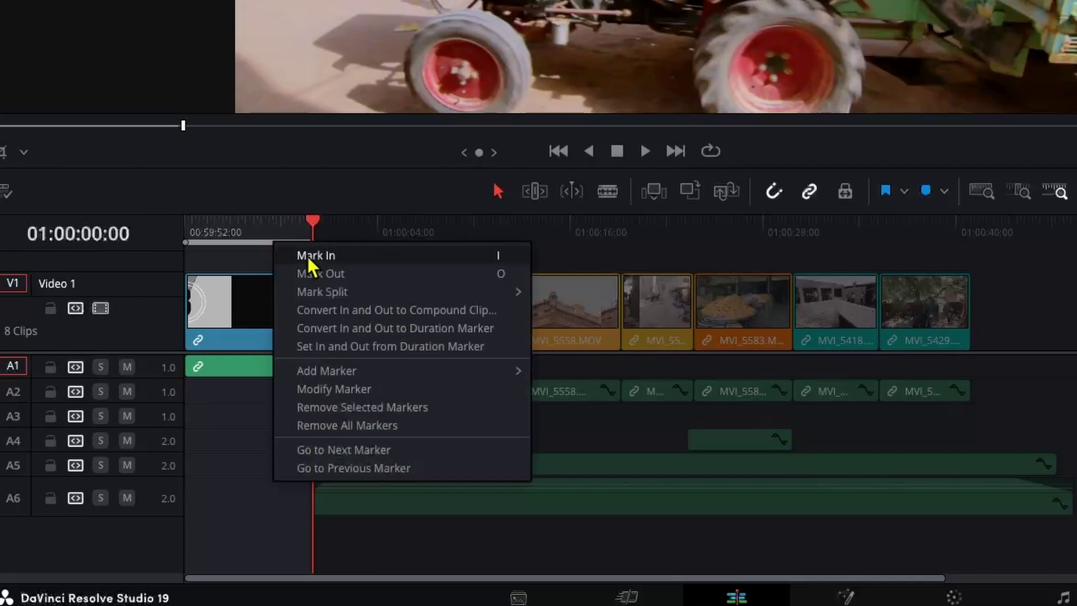
click(414, 329)
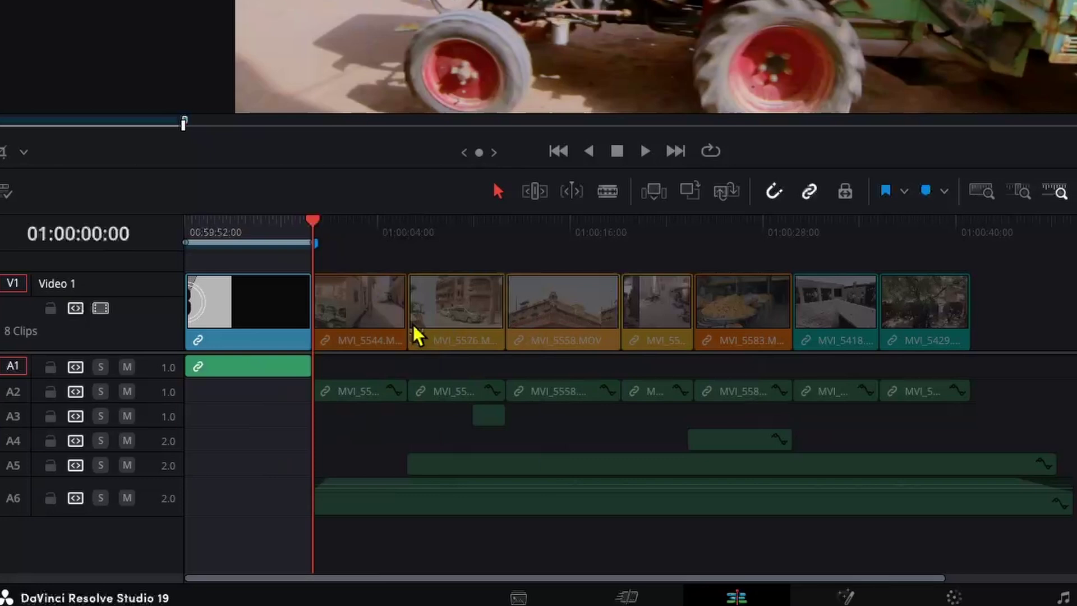
Add duration markers spanning clips MVI_5544, MVI_5576 and the following clip.
click(348, 231)
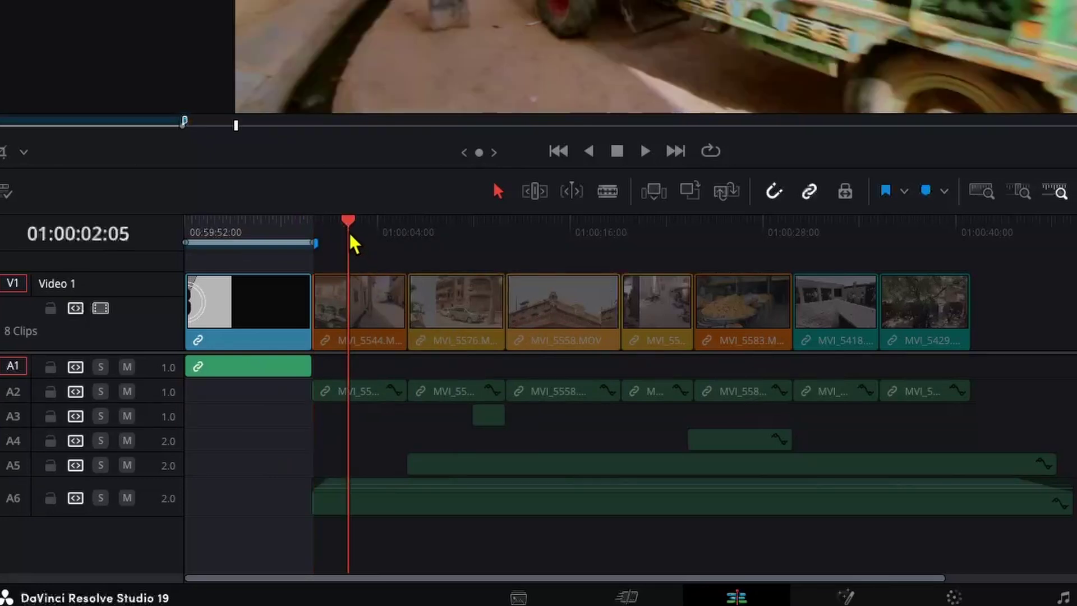
key(x)
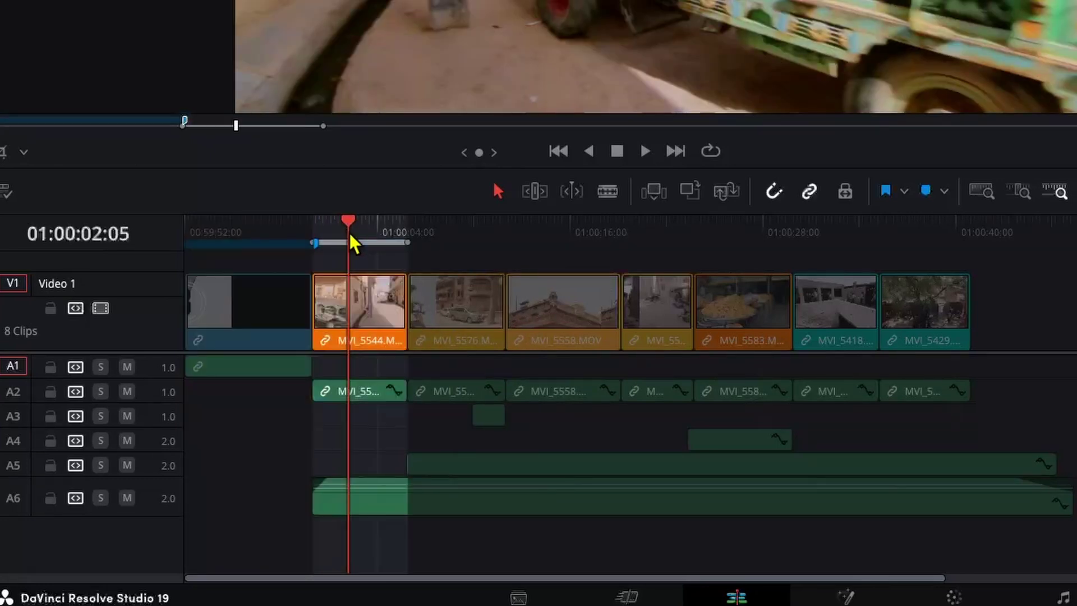
right_click(362, 242)
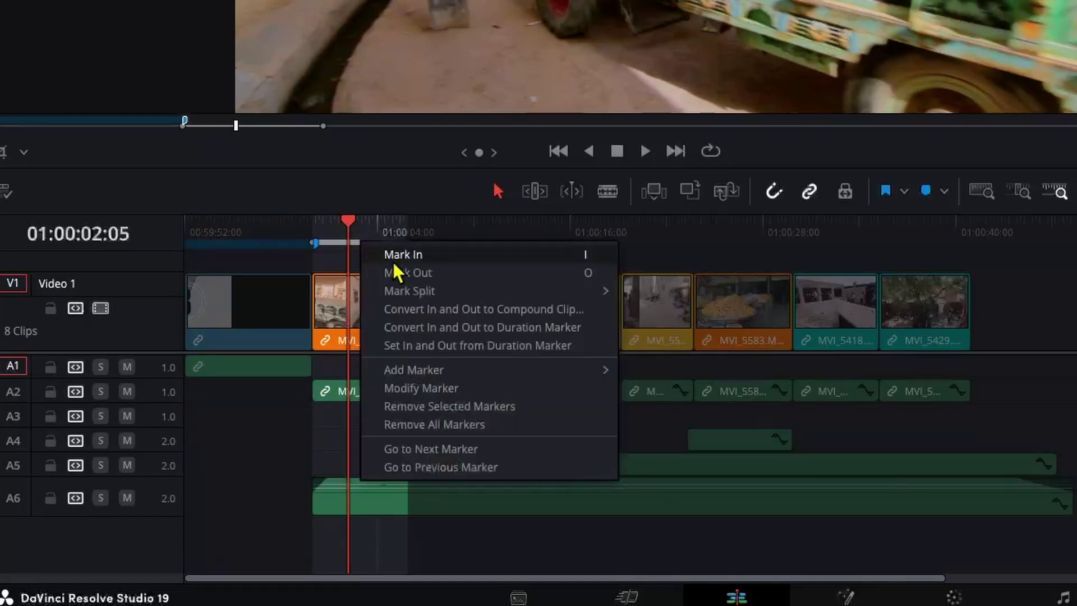
click(471, 327)
click(440, 231)
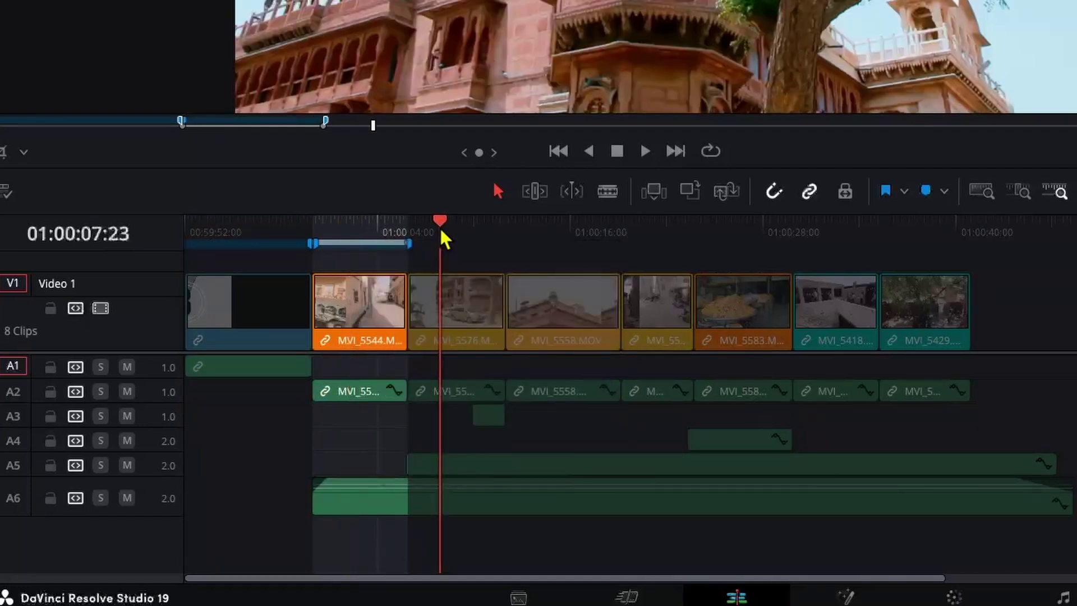
key(x)
right_click(455, 247)
click(561, 323)
click(543, 231)
right_click(543, 243)
click(628, 324)
Add duration markers for the remaining clips through the last one, reaching Marker 8.
click(661, 232)
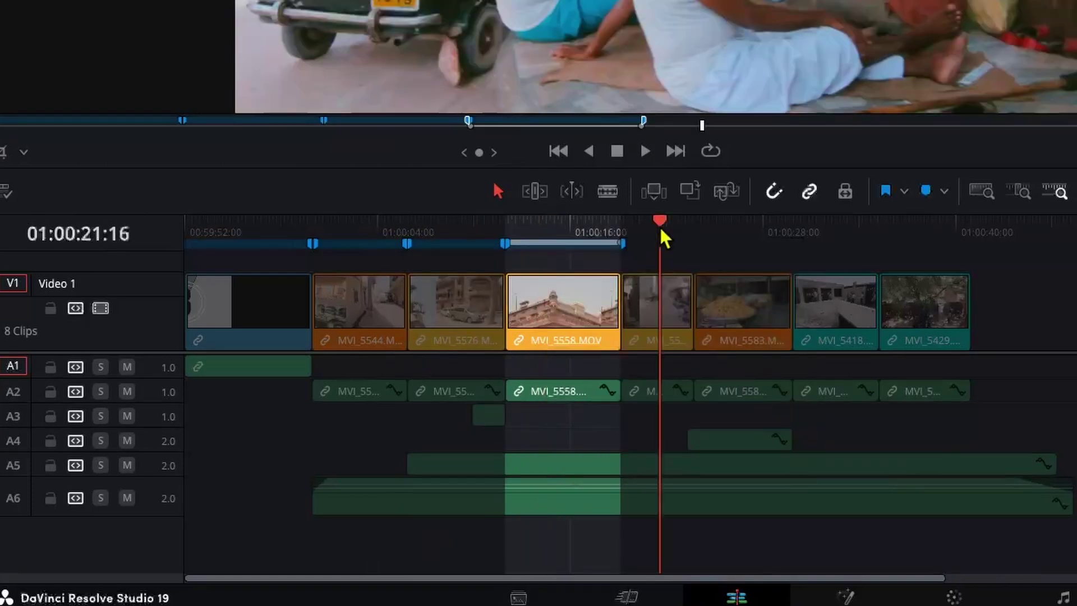
key(x)
right_click(661, 242)
click(743, 323)
click(746, 231)
right_click(746, 243)
click(825, 324)
click(832, 231)
right_click(832, 243)
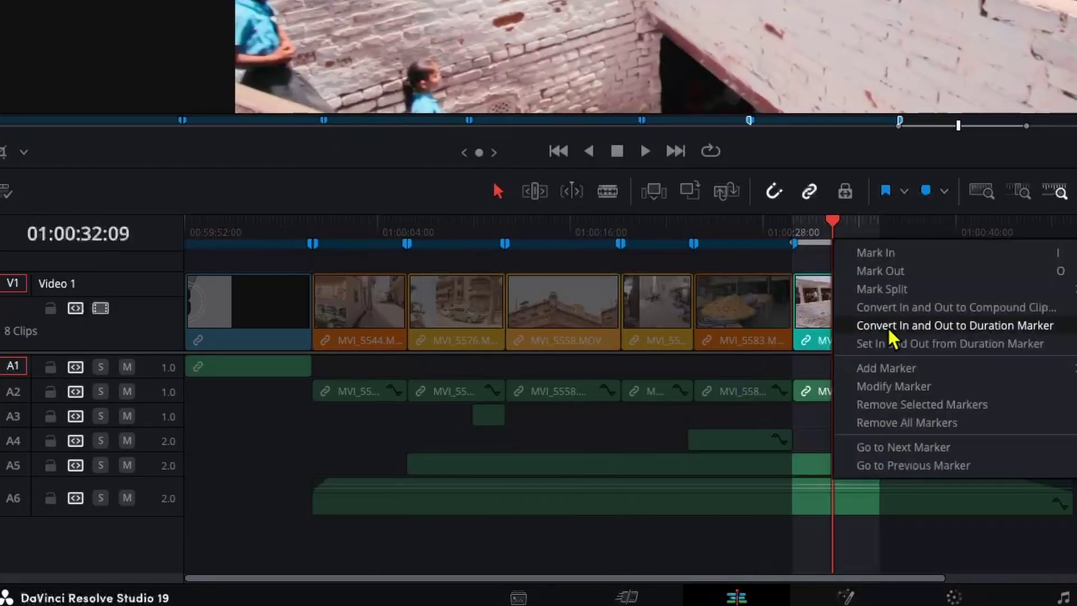
click(864, 326)
click(930, 231)
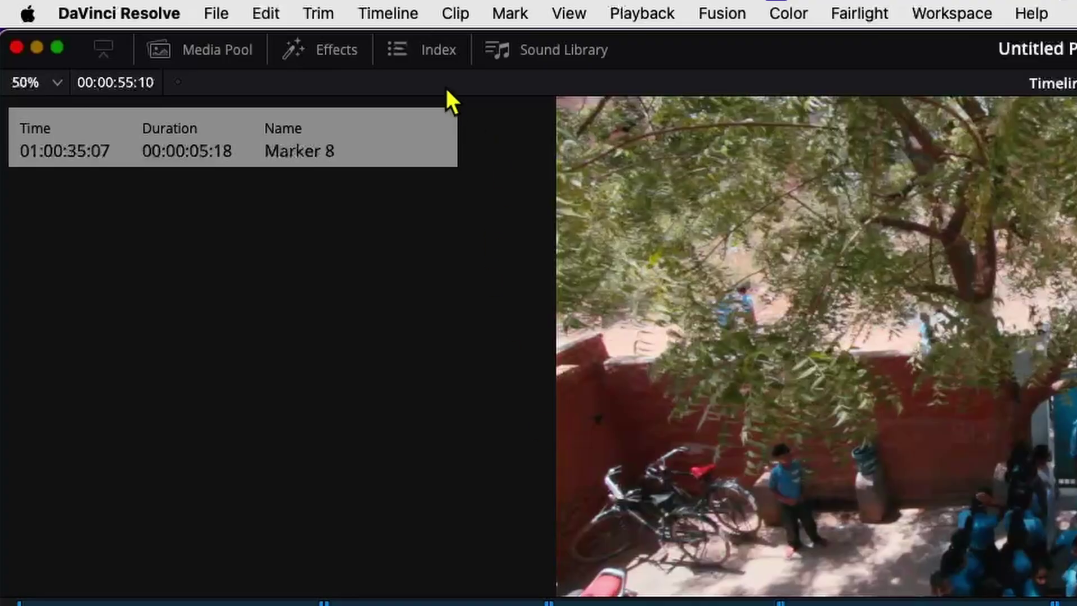
Review the timeline's markers in the Index panel, jumping to Marker 2.
click(423, 51)
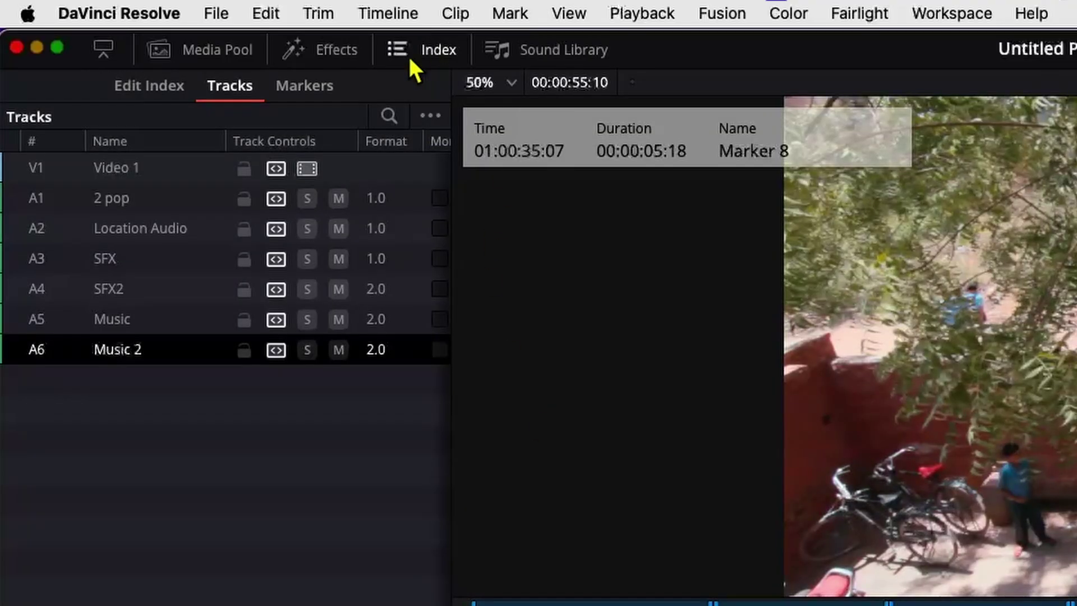
click(301, 87)
click(227, 251)
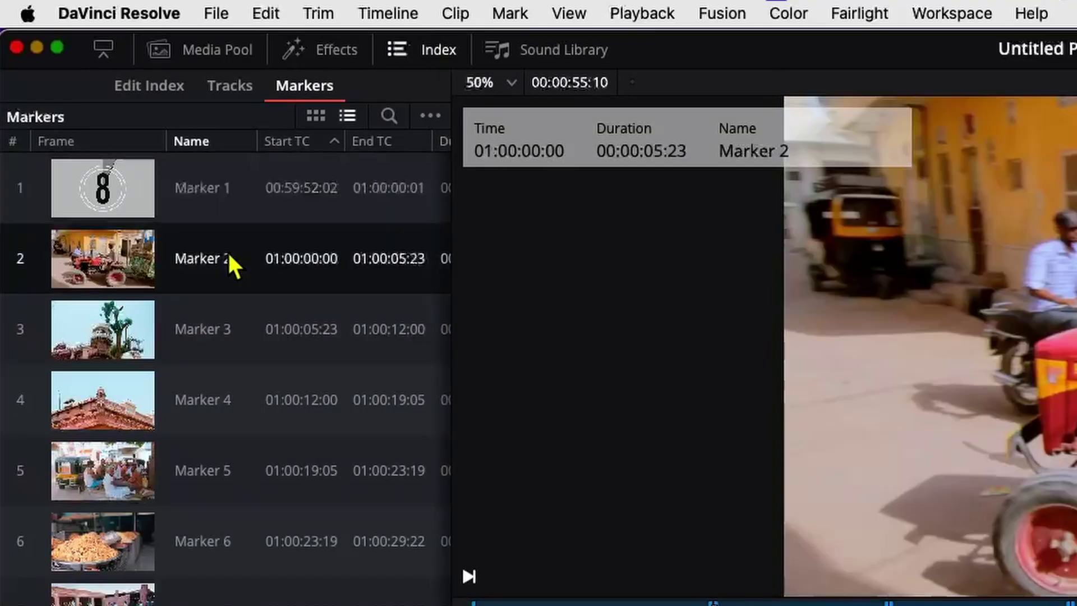
Export the Edit Index in CSV format as Timeline 1.csv.
click(149, 87)
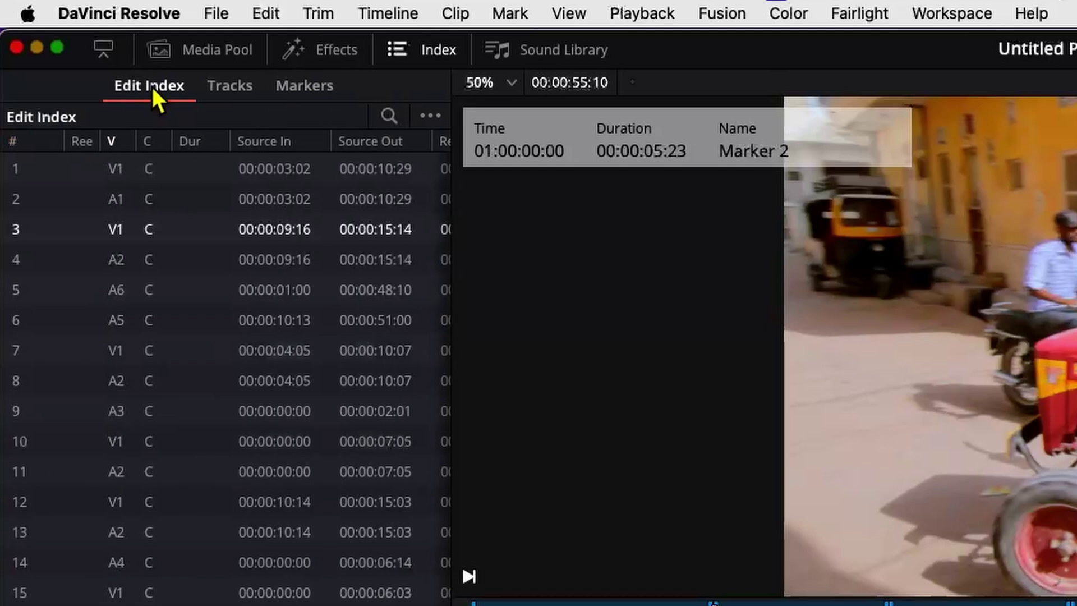
click(428, 117)
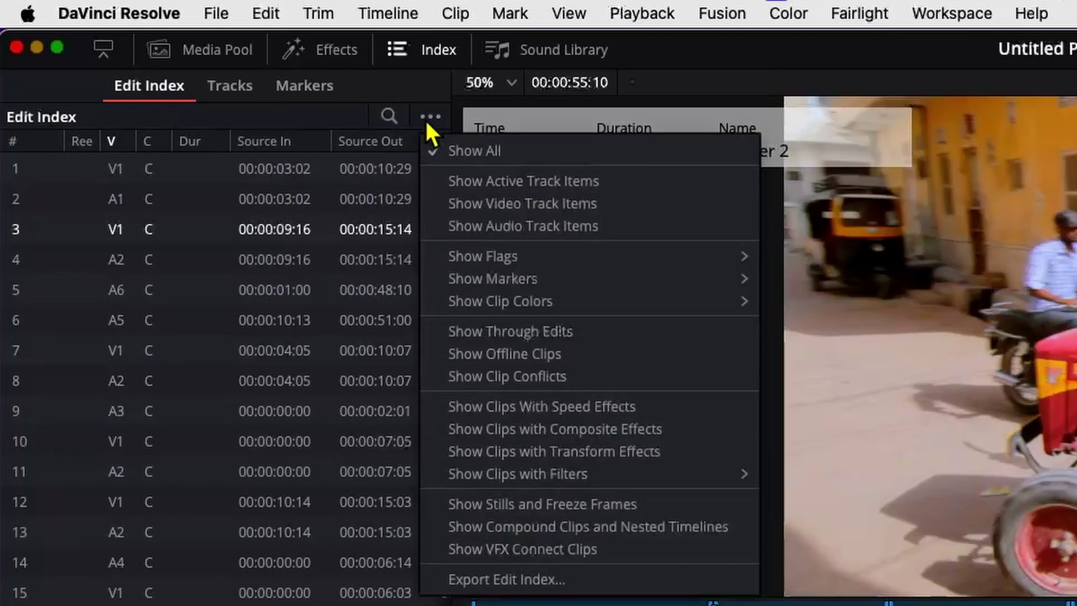
click(508, 581)
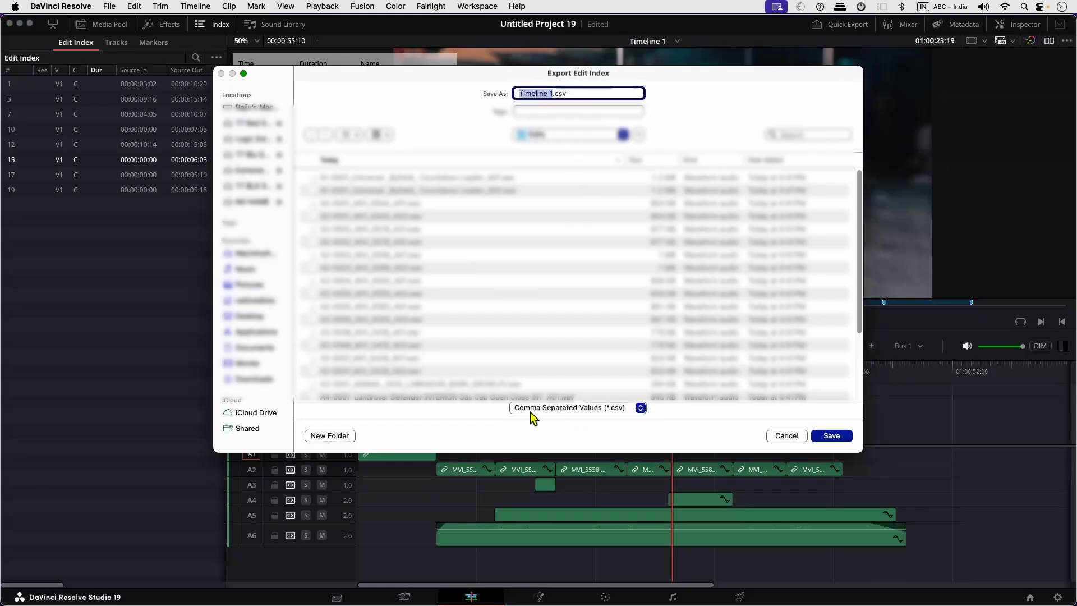
click(833, 439)
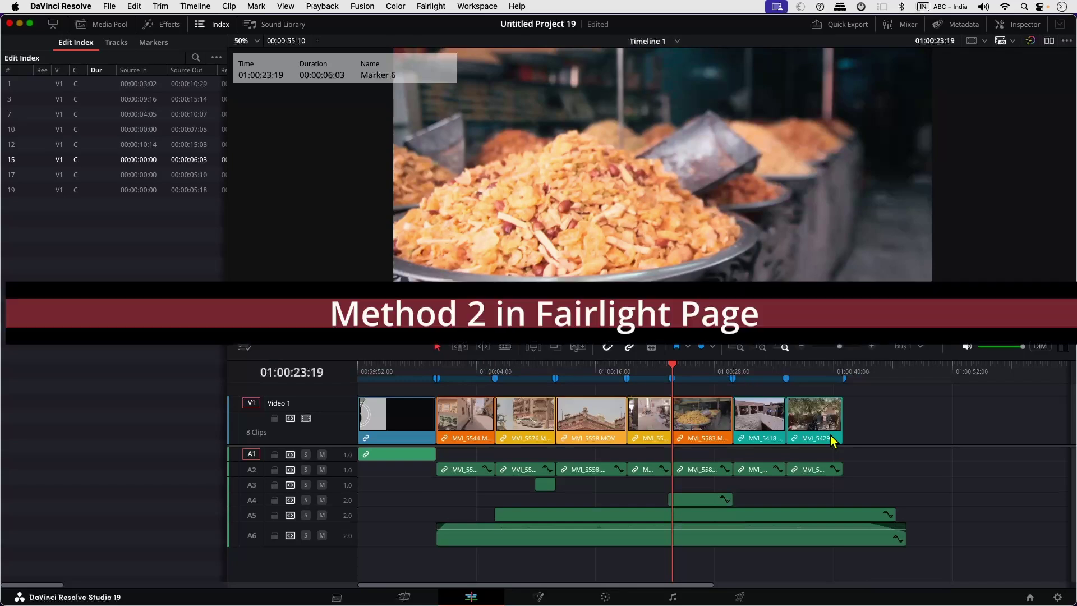
In the Fairlight page, select the Video 1 track and bring up the ADR cue panel.
click(673, 597)
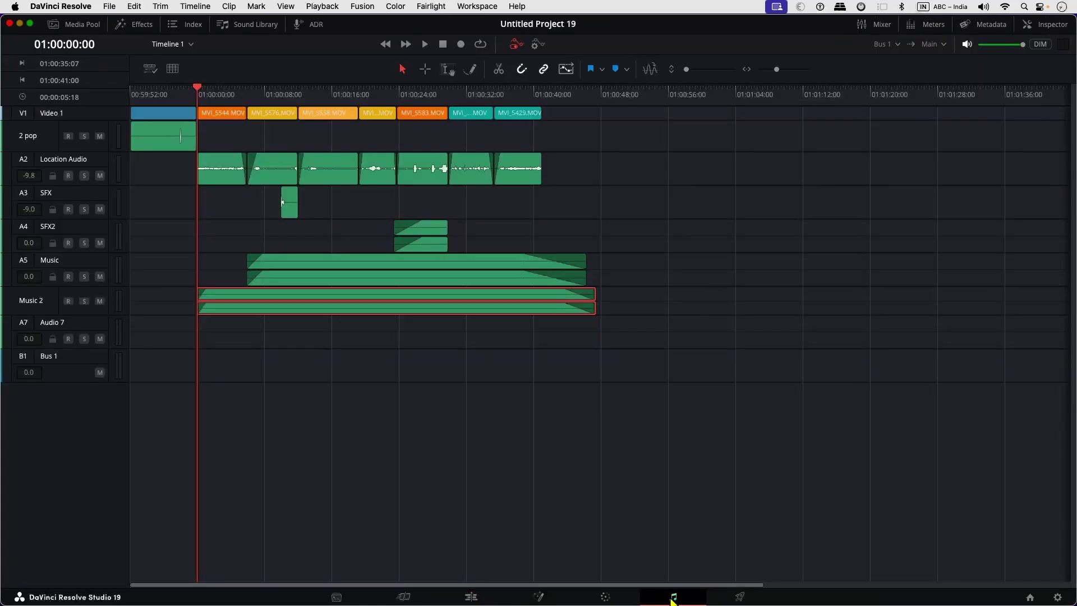
click(100, 116)
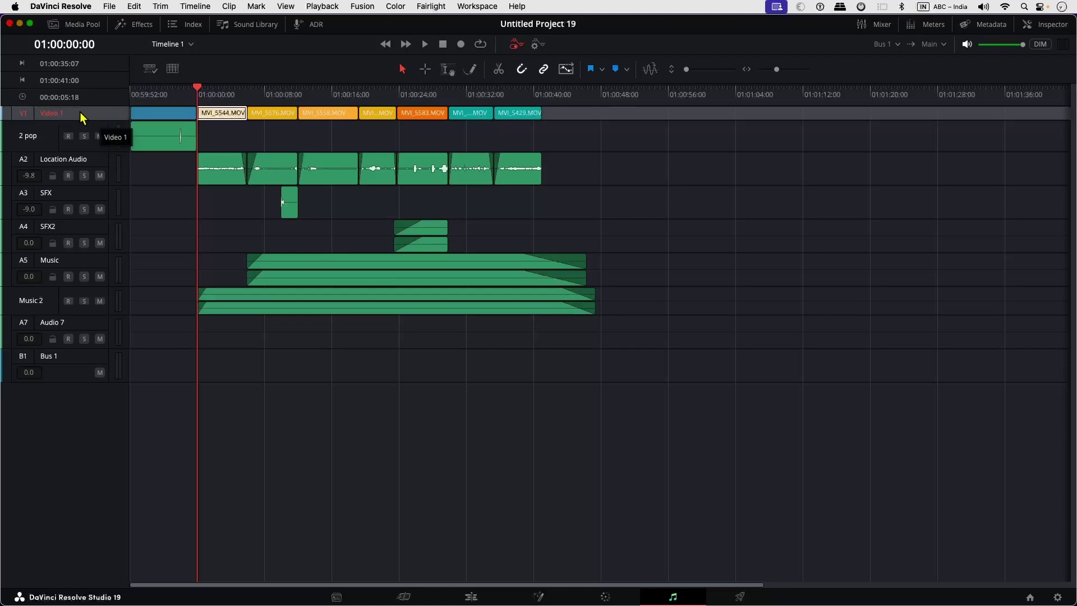
click(149, 69)
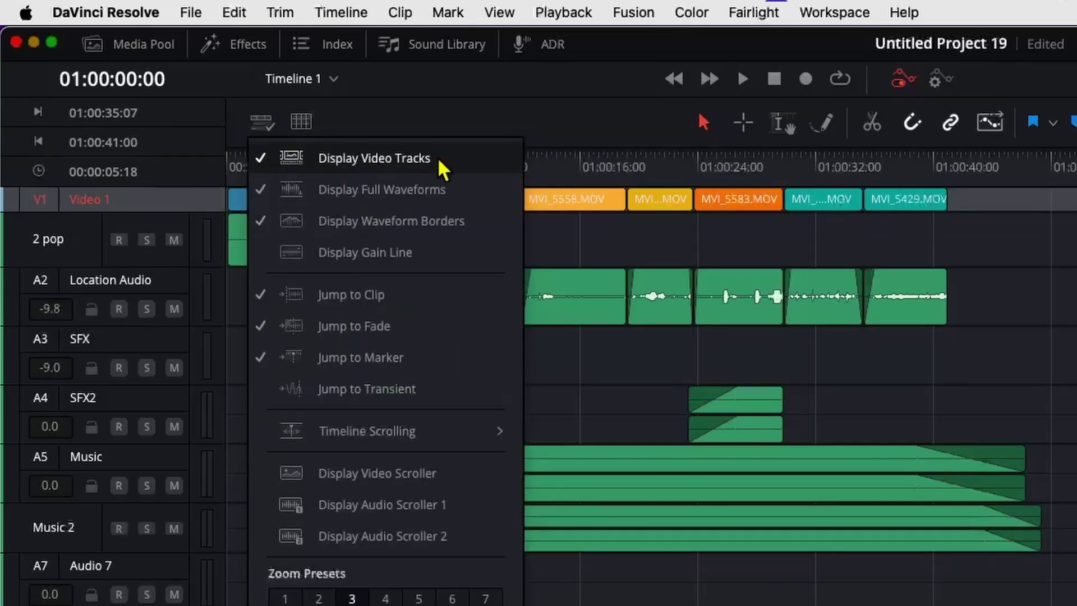
click(261, 122)
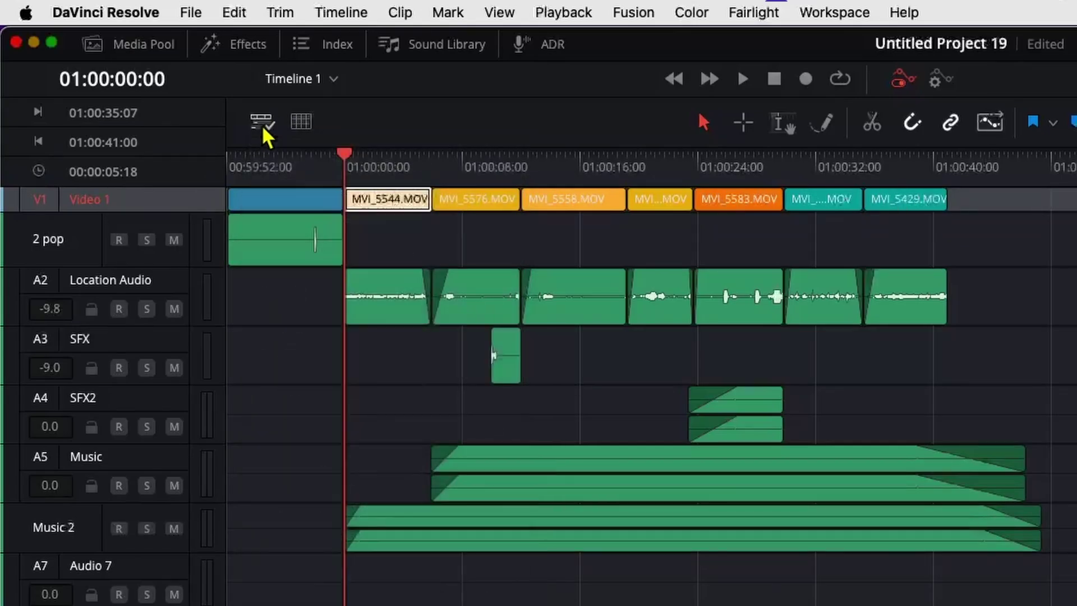
click(560, 47)
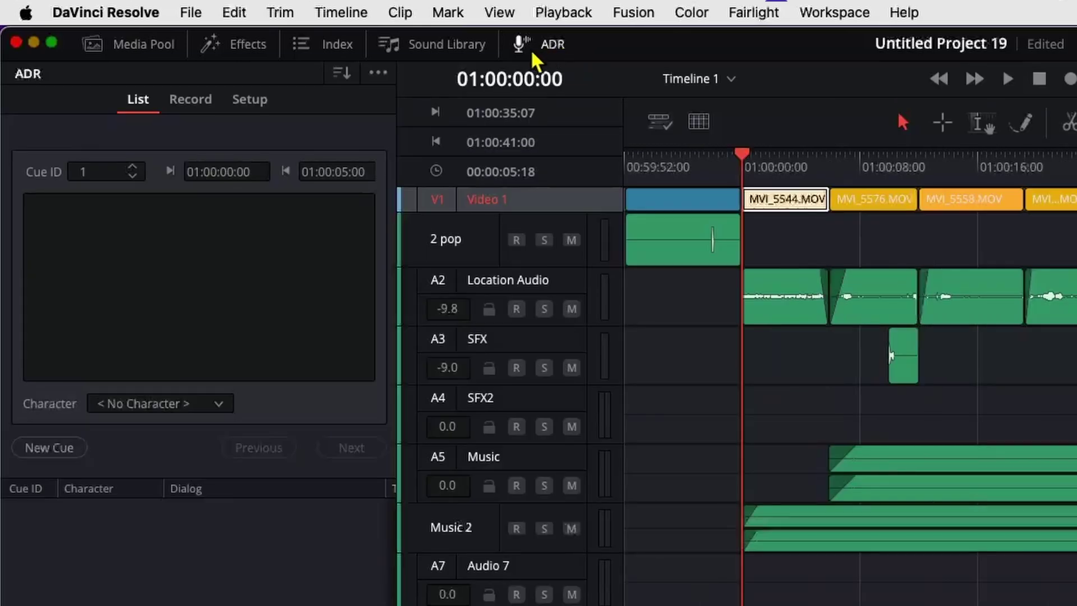
Add ADR cues for each clip's range, from the countdown through MVI_5429.
click(944, 121)
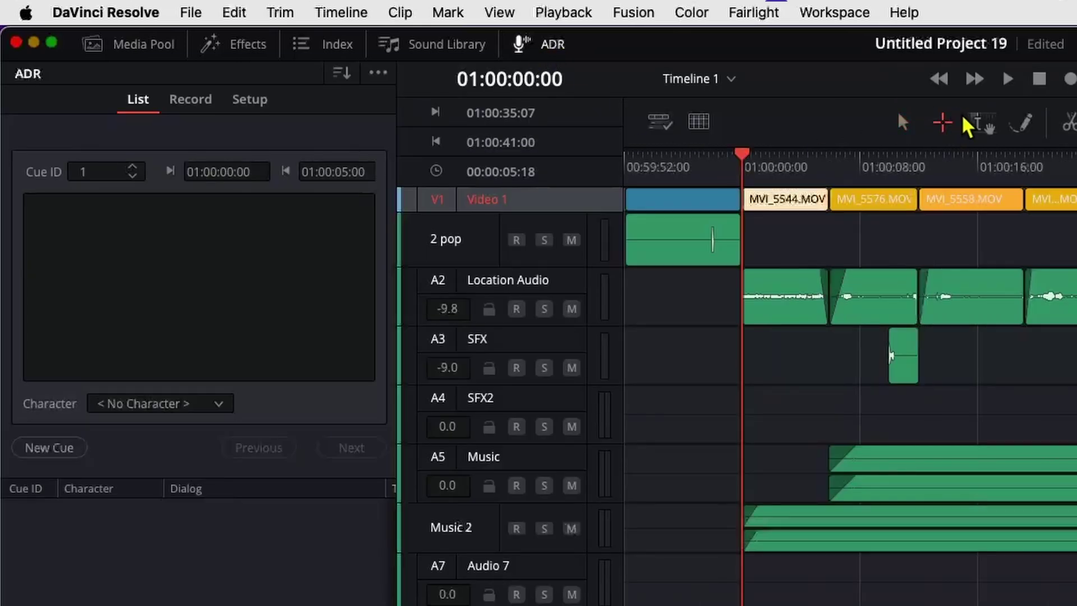
click(712, 197)
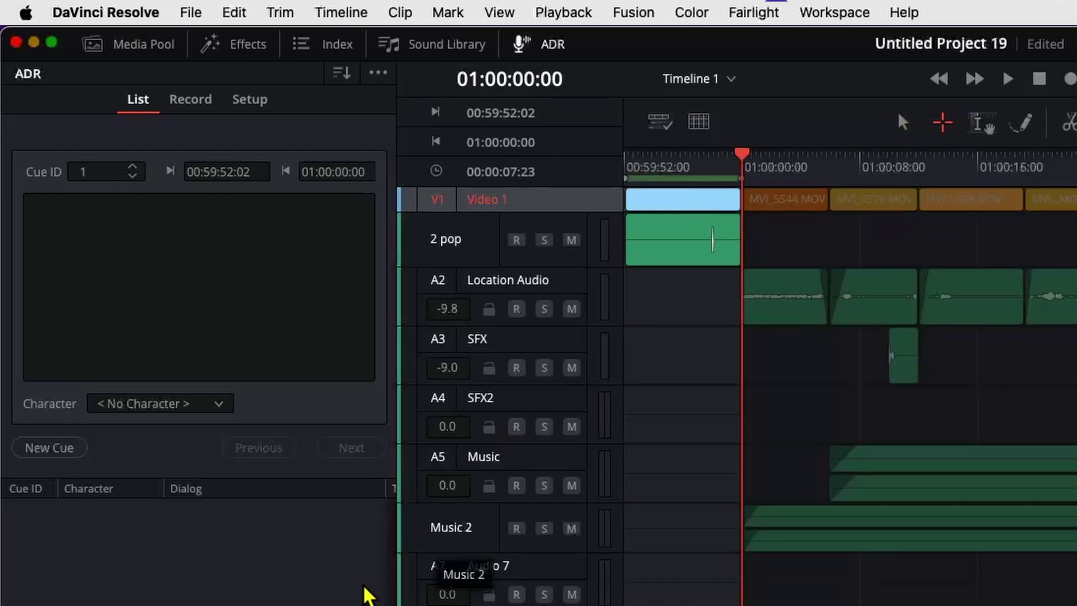
click(63, 452)
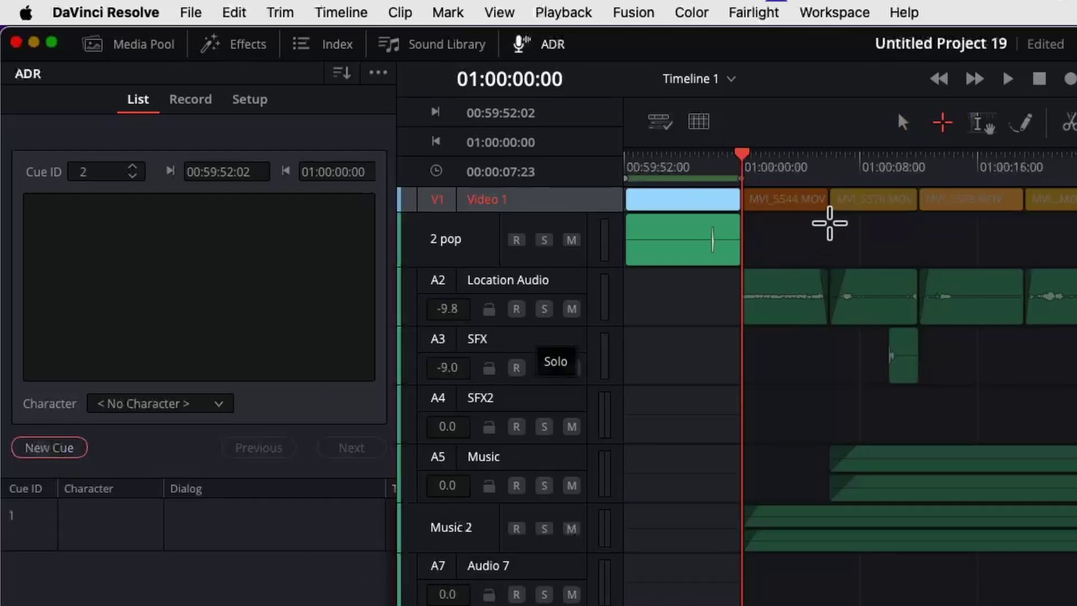
click(63, 449)
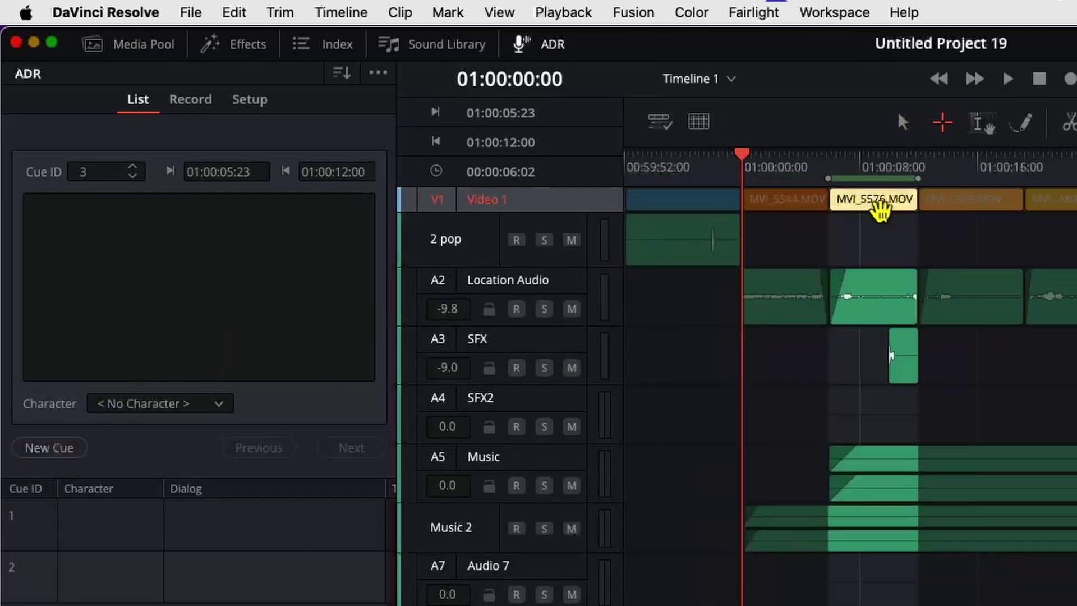
click(961, 198)
click(50, 448)
click(49, 447)
click(49, 448)
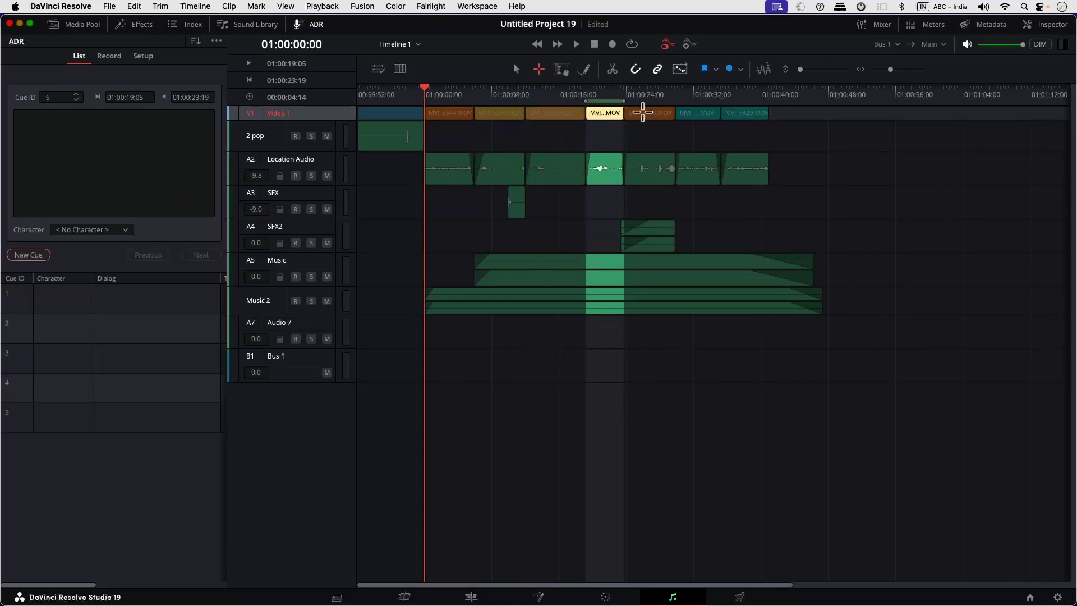
click(28, 254)
click(28, 255)
click(28, 255)
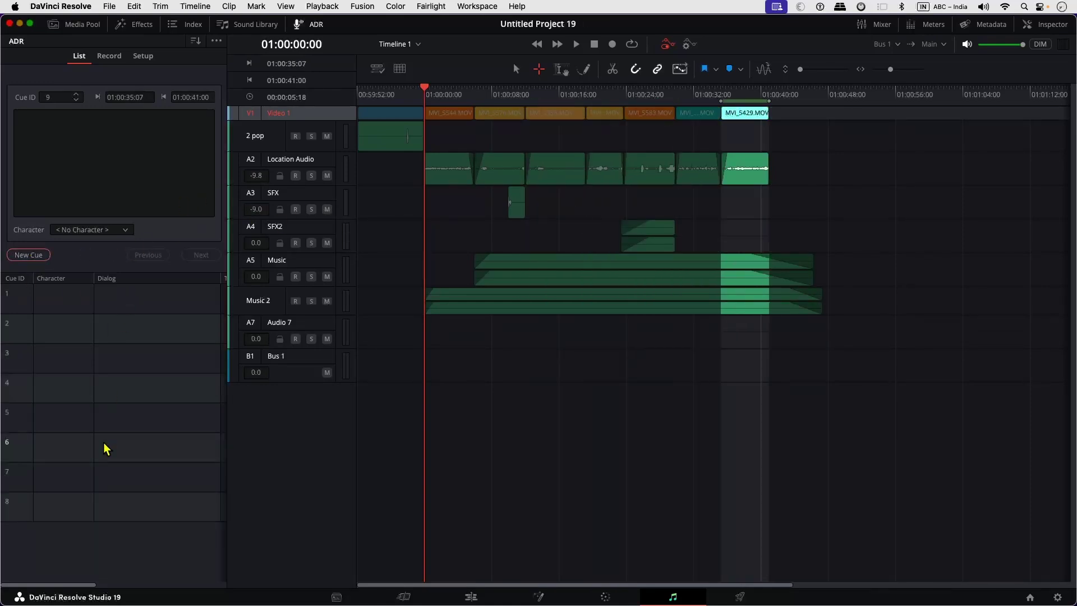
Export the ADR cue list as the CSV file Timeline 1.
click(216, 41)
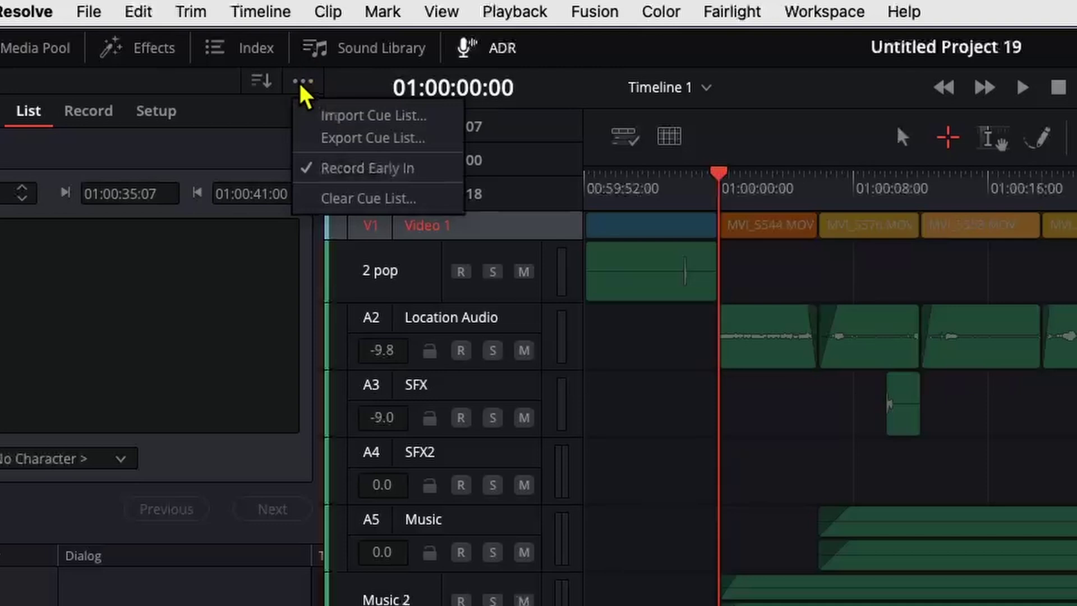
click(353, 140)
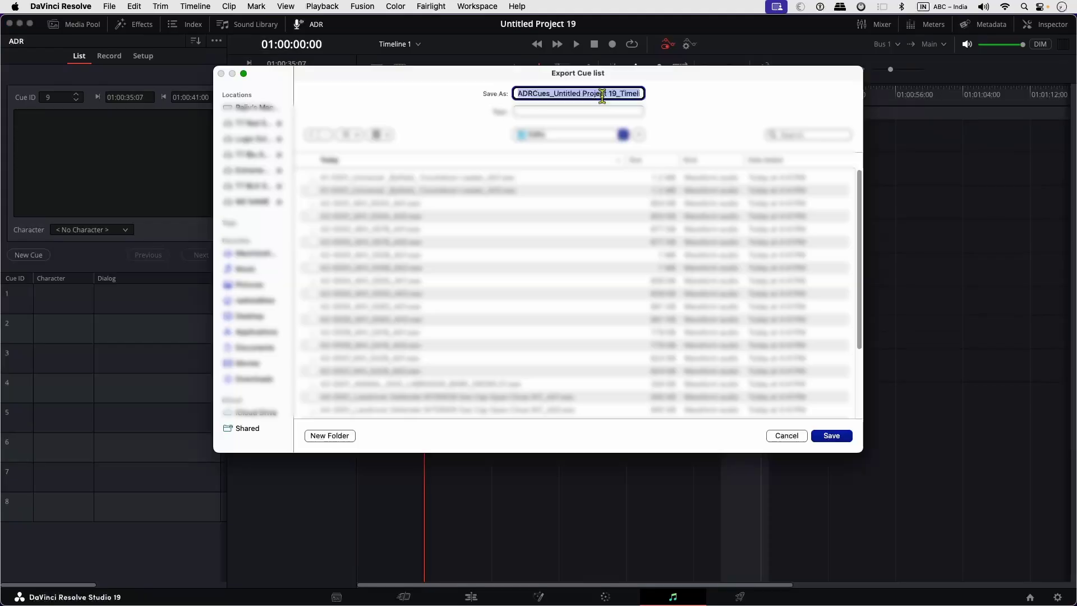
key(Right)
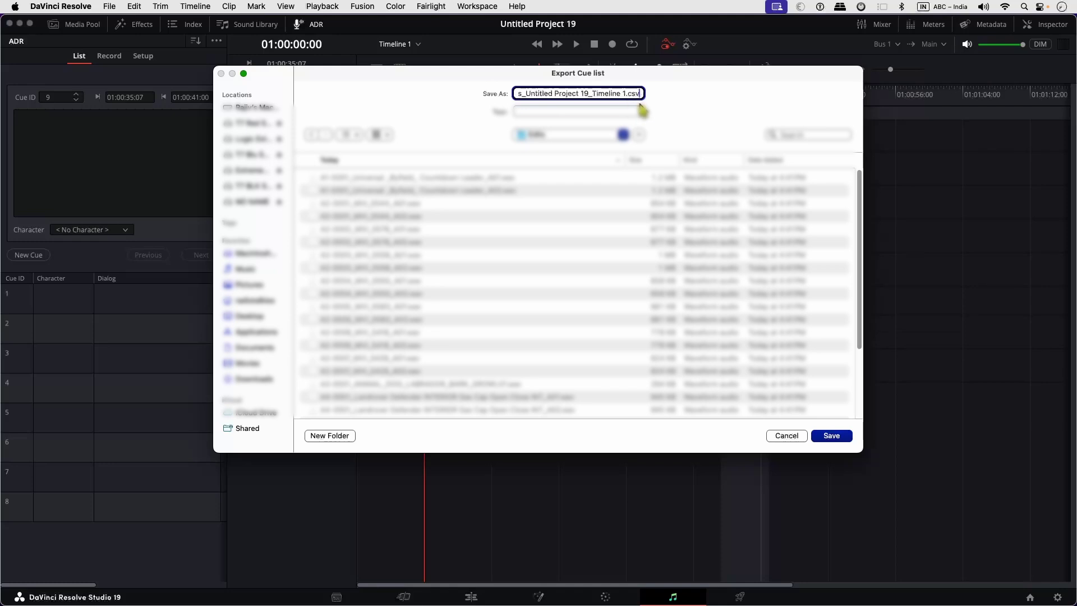
click(830, 436)
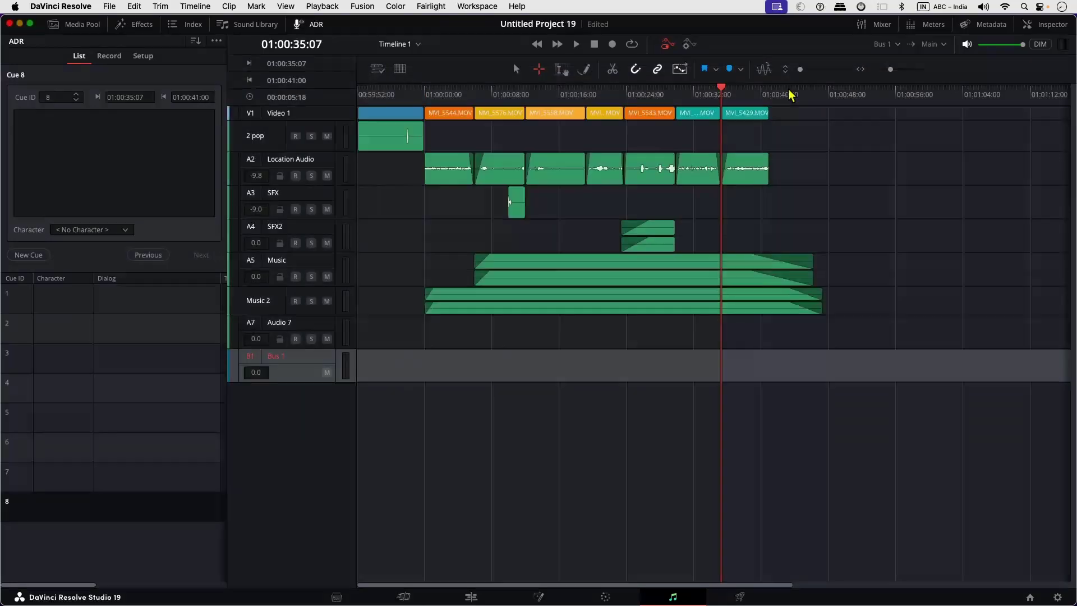
Clear and delete all cues from the current timeline's cue list.
click(216, 41)
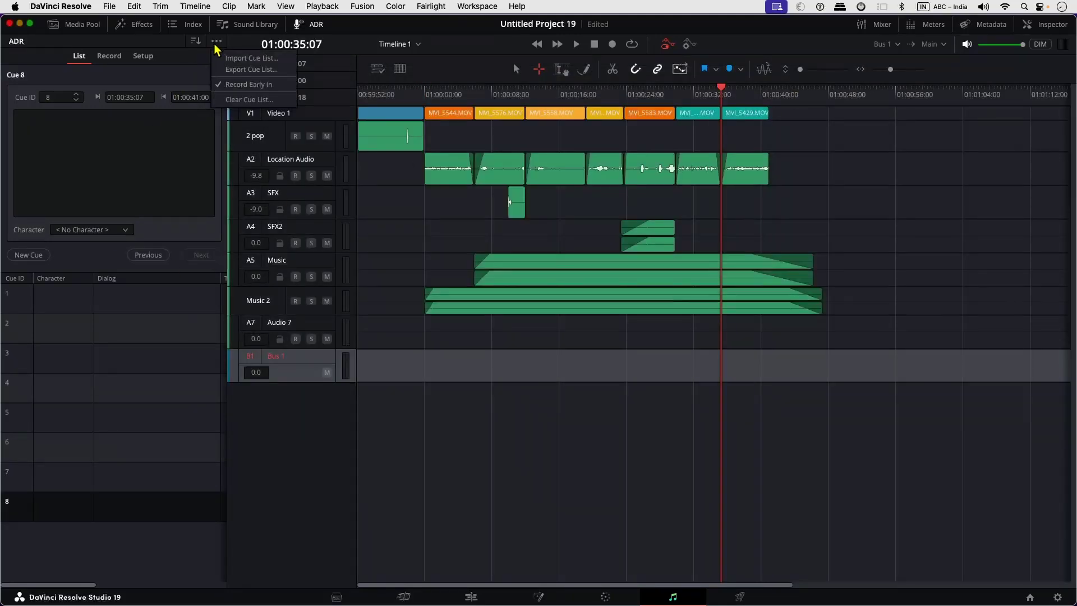
click(226, 101)
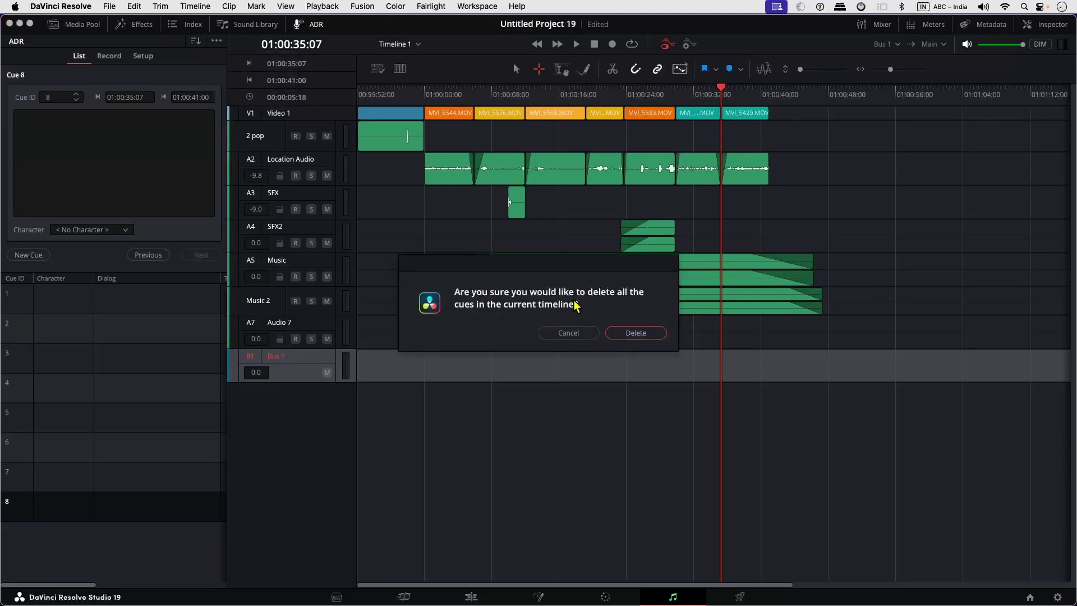
click(635, 333)
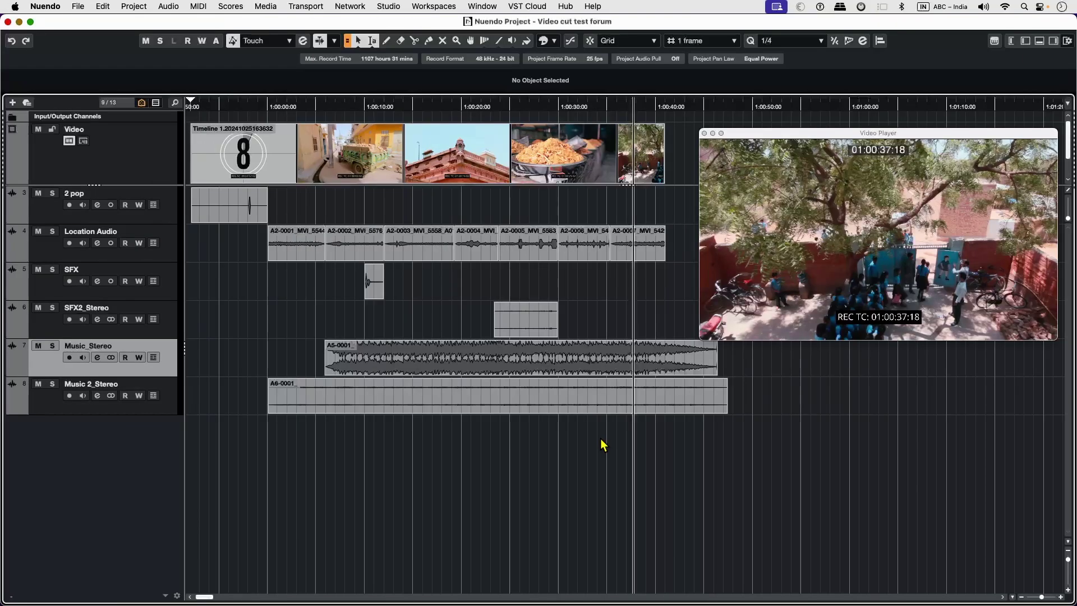
Import Timeline 1.csv as a CSV marker file to reach its encoding preview.
click(79, 8)
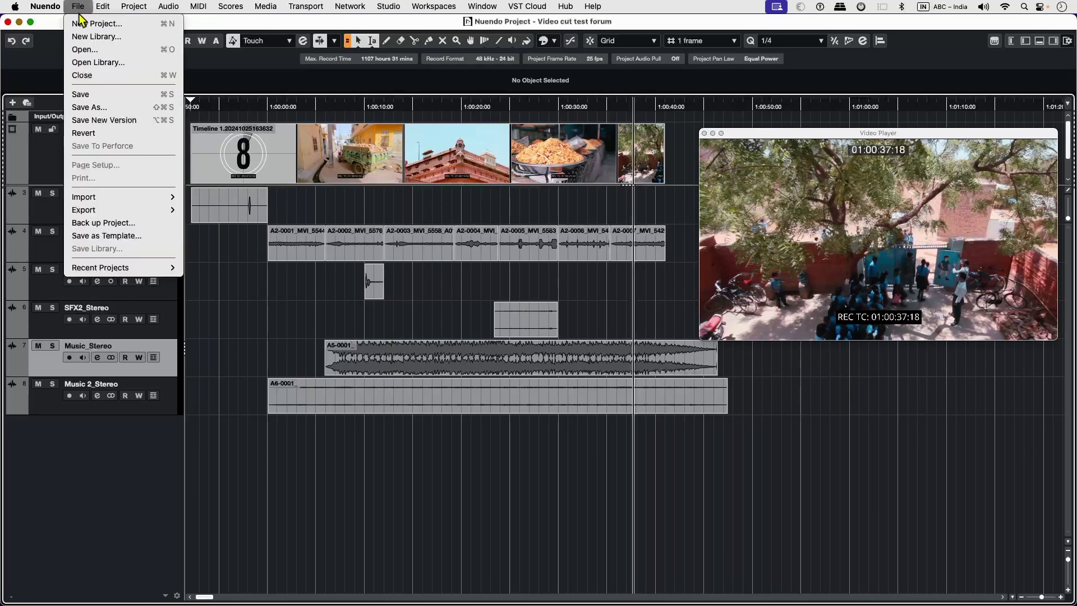
mouse_move(140, 197)
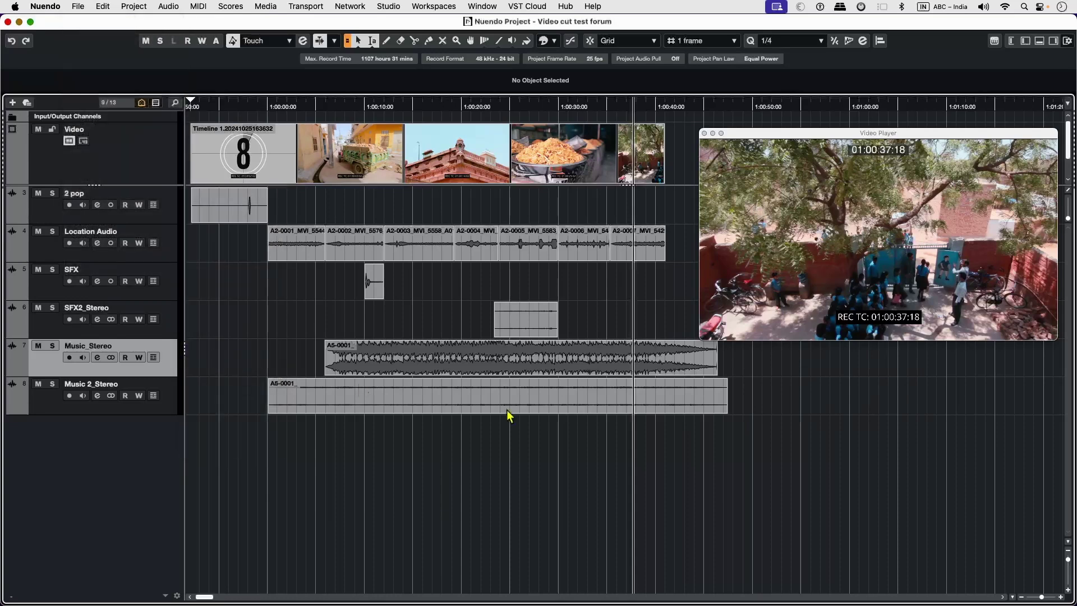
click(440, 427)
Accept the Autodetect encoding with Comma separator for the CSV preview.
click(777, 467)
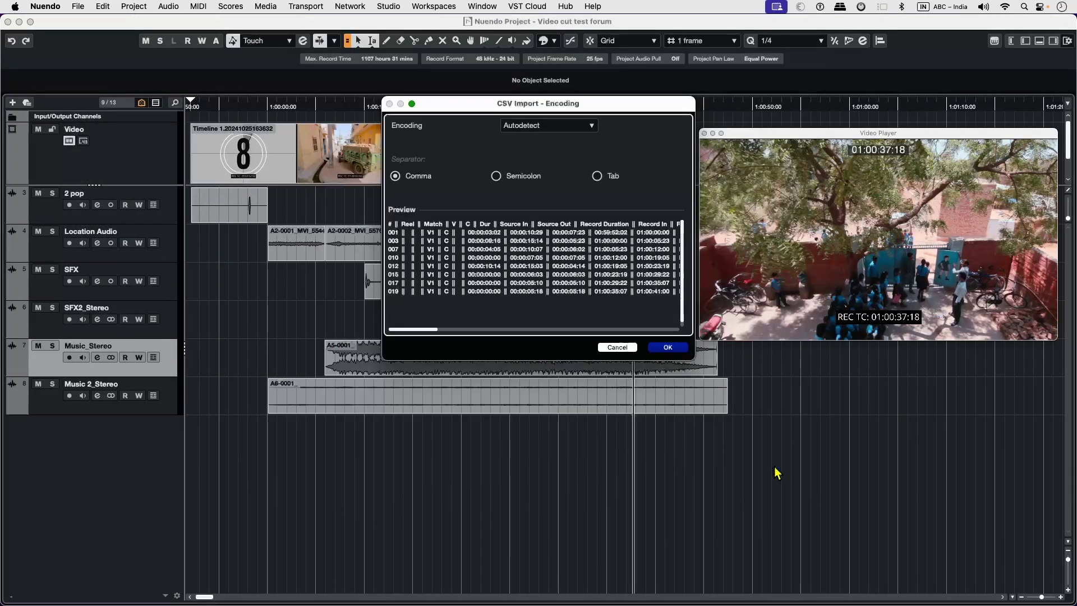
scroll(583, 332, up, 1)
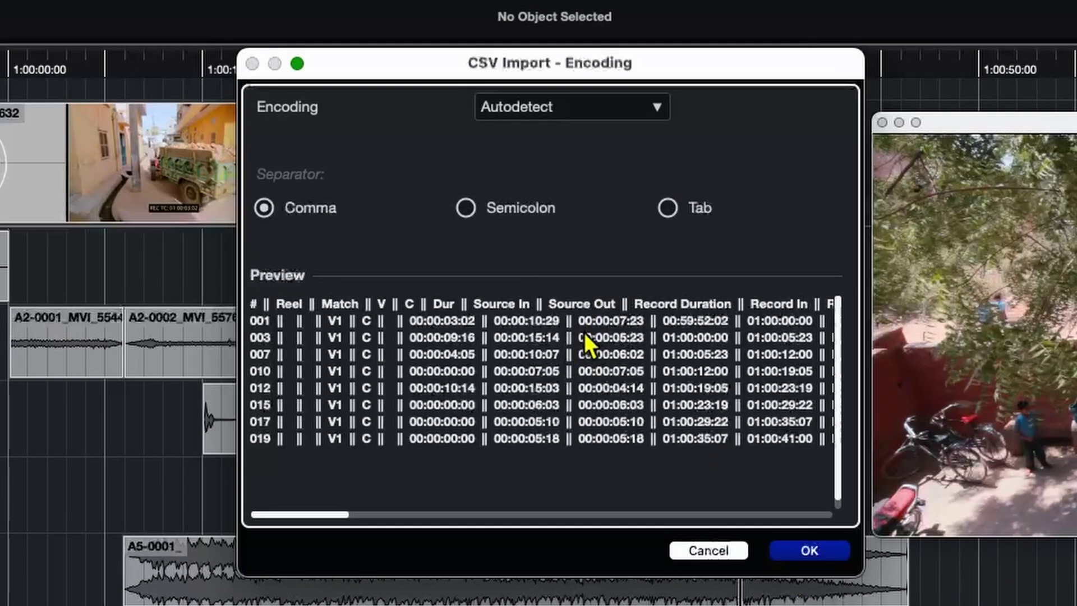
click(813, 553)
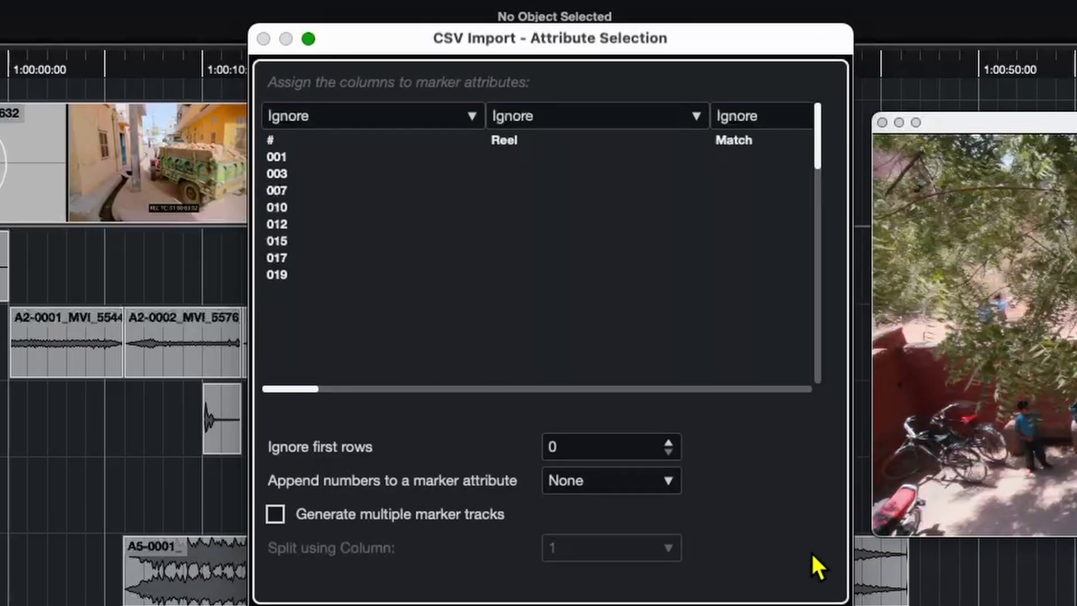
drag(285, 389, 422, 397)
scroll(368, 193, right, 10)
scroll(488, 400, right, 1)
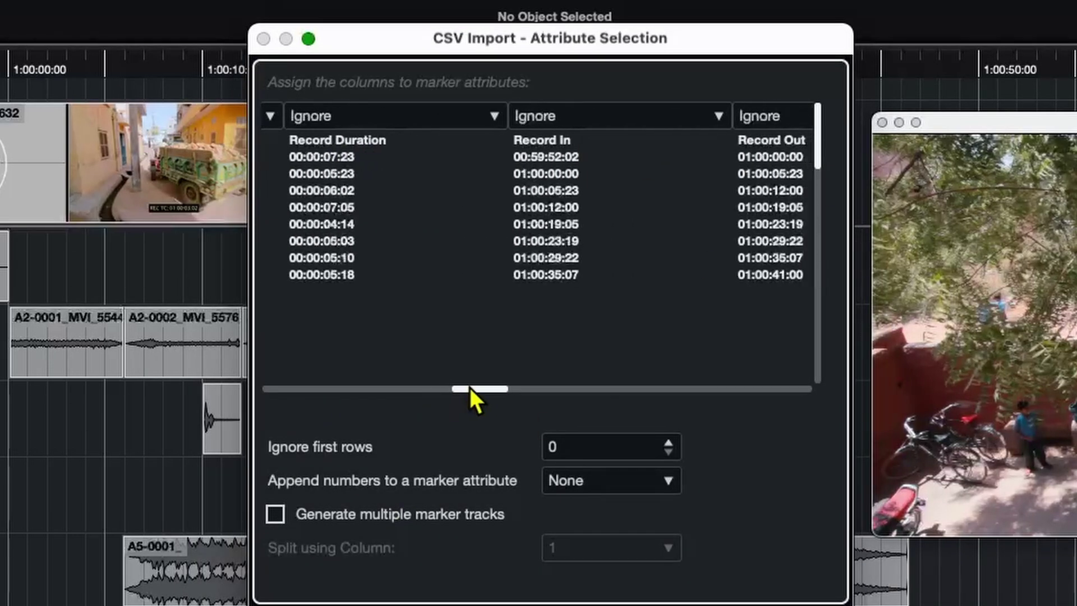
scroll(470, 387, right, 3)
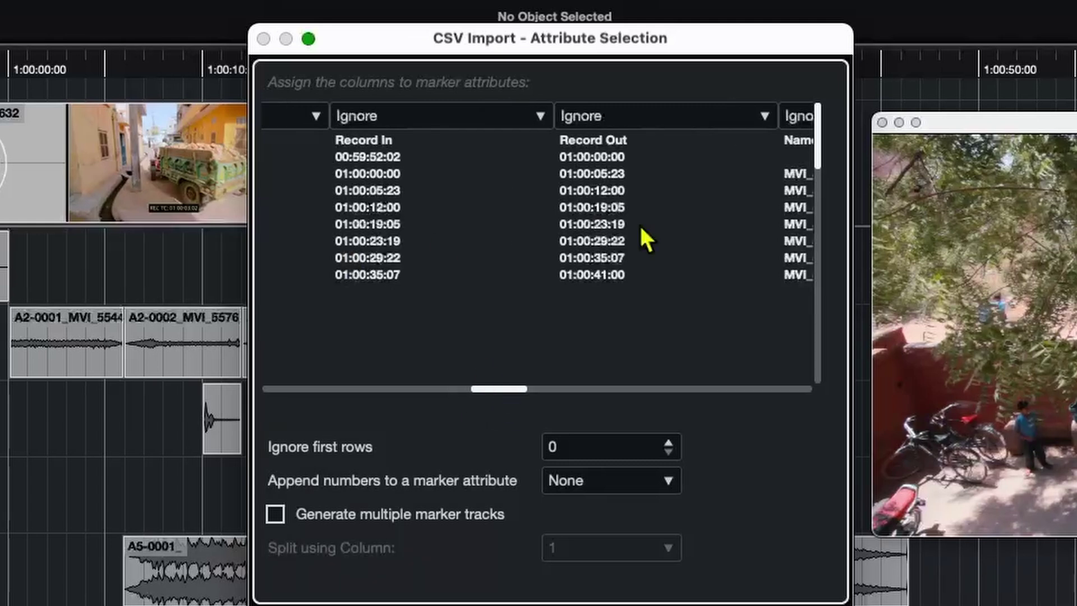
Map Record In, Record Out and Name to Timecode In, Timecode Out and Description, ignoring 1 first row.
click(468, 116)
click(461, 145)
click(580, 117)
click(598, 167)
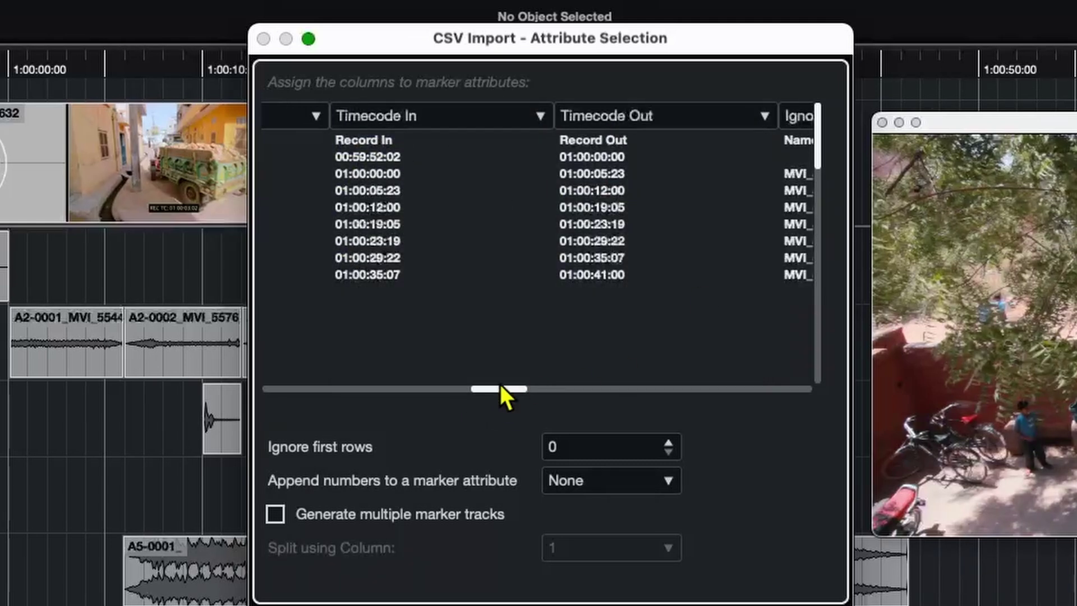
scroll(500, 384, right, 2)
click(729, 117)
click(729, 191)
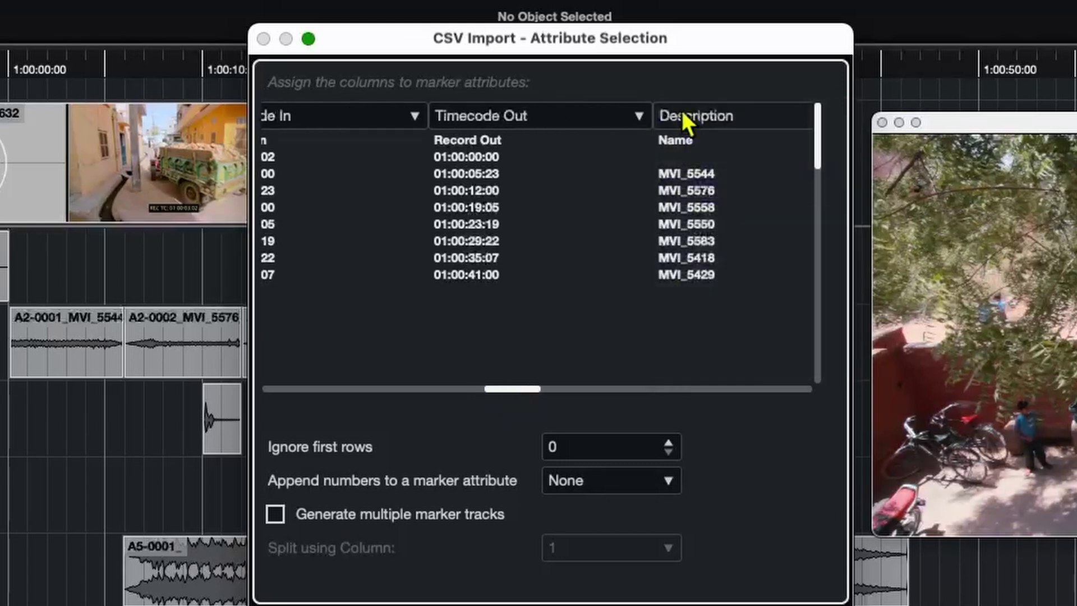
scroll(501, 386, left, 1)
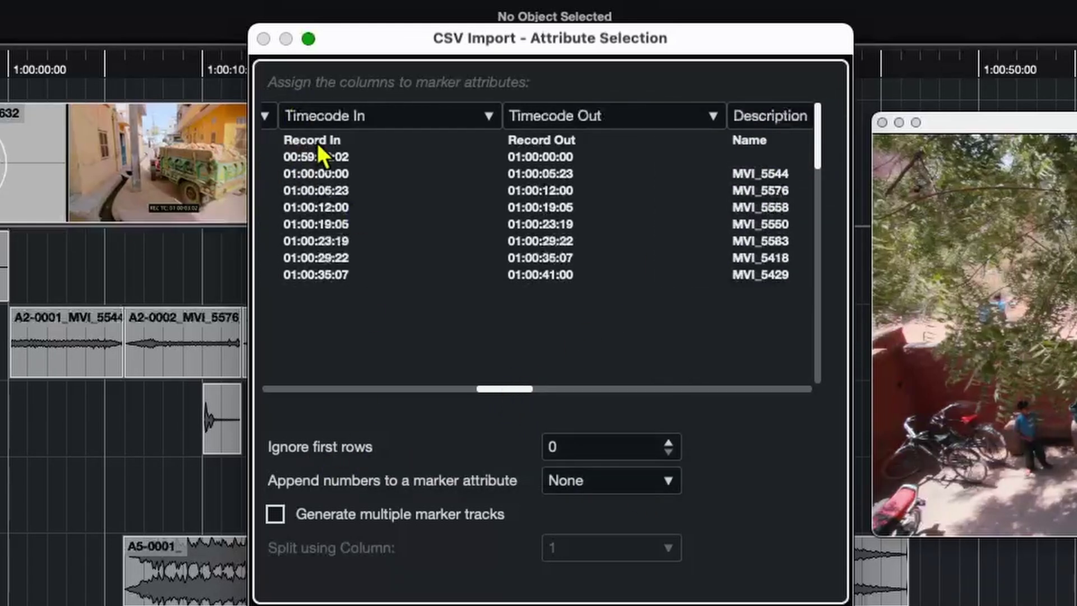
click(668, 443)
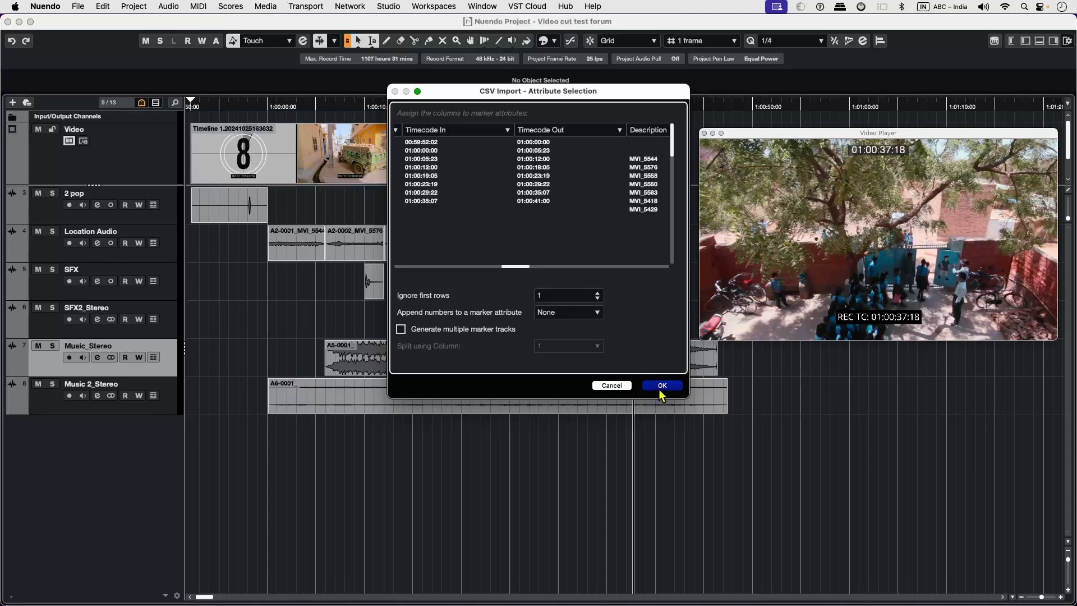
click(662, 386)
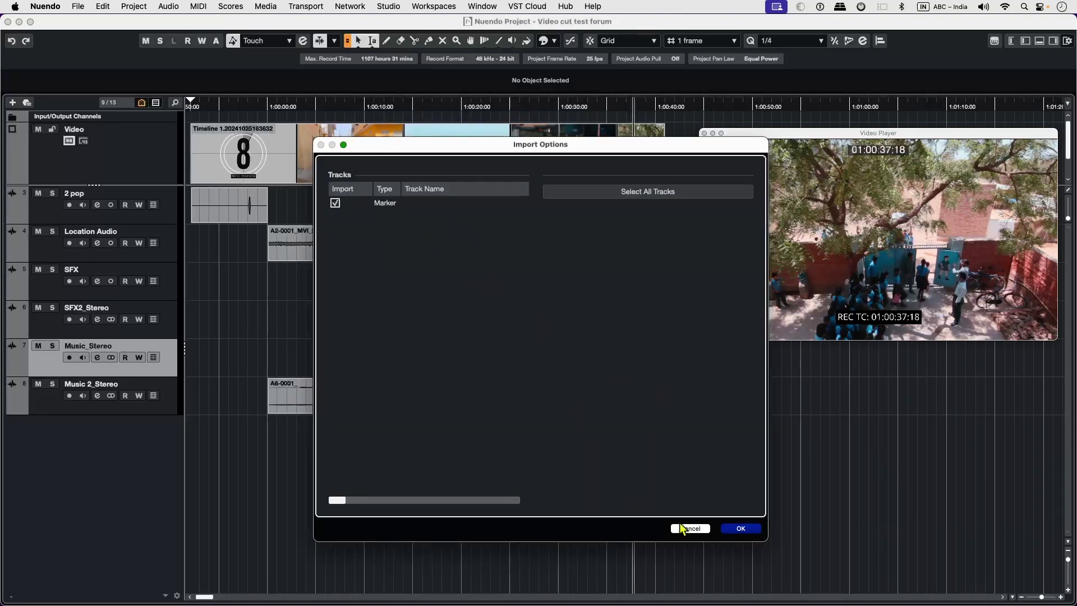
Import the Timeline 1 marker track and move it directly beneath the Video track.
click(741, 529)
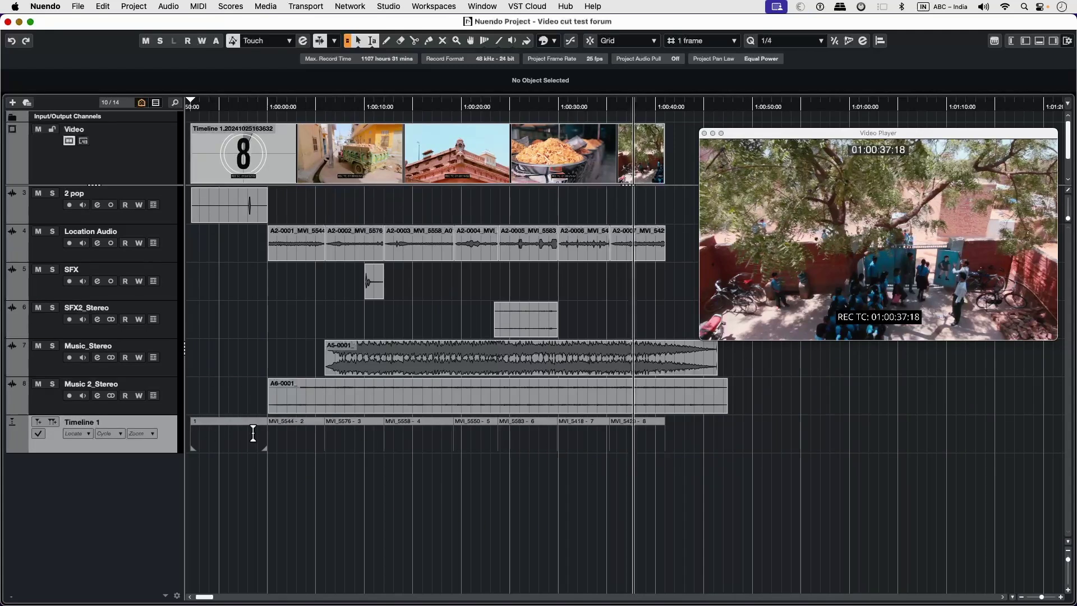
drag(130, 441, 142, 218)
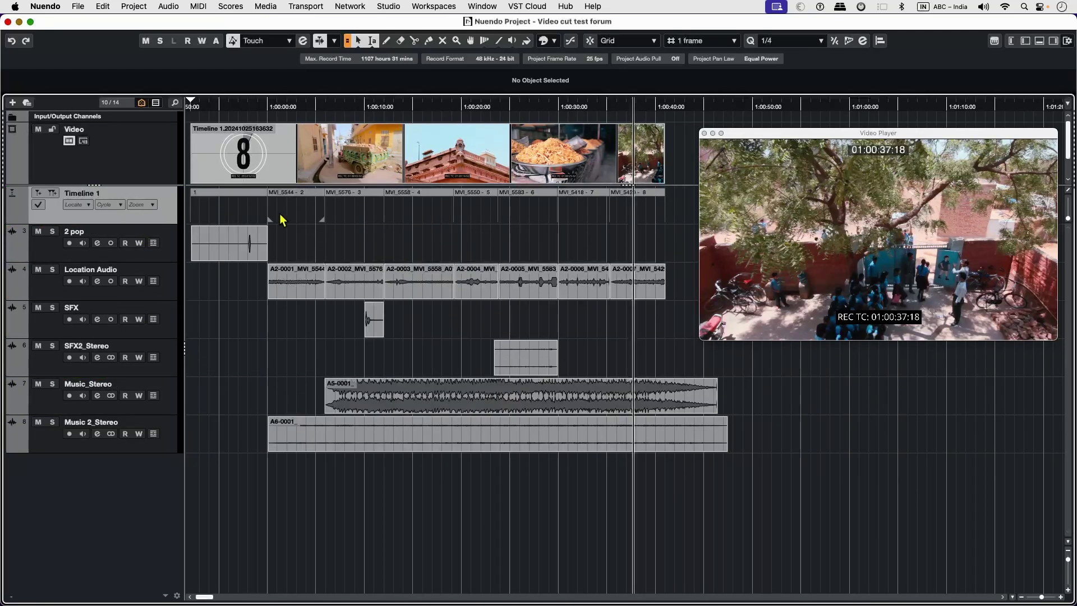